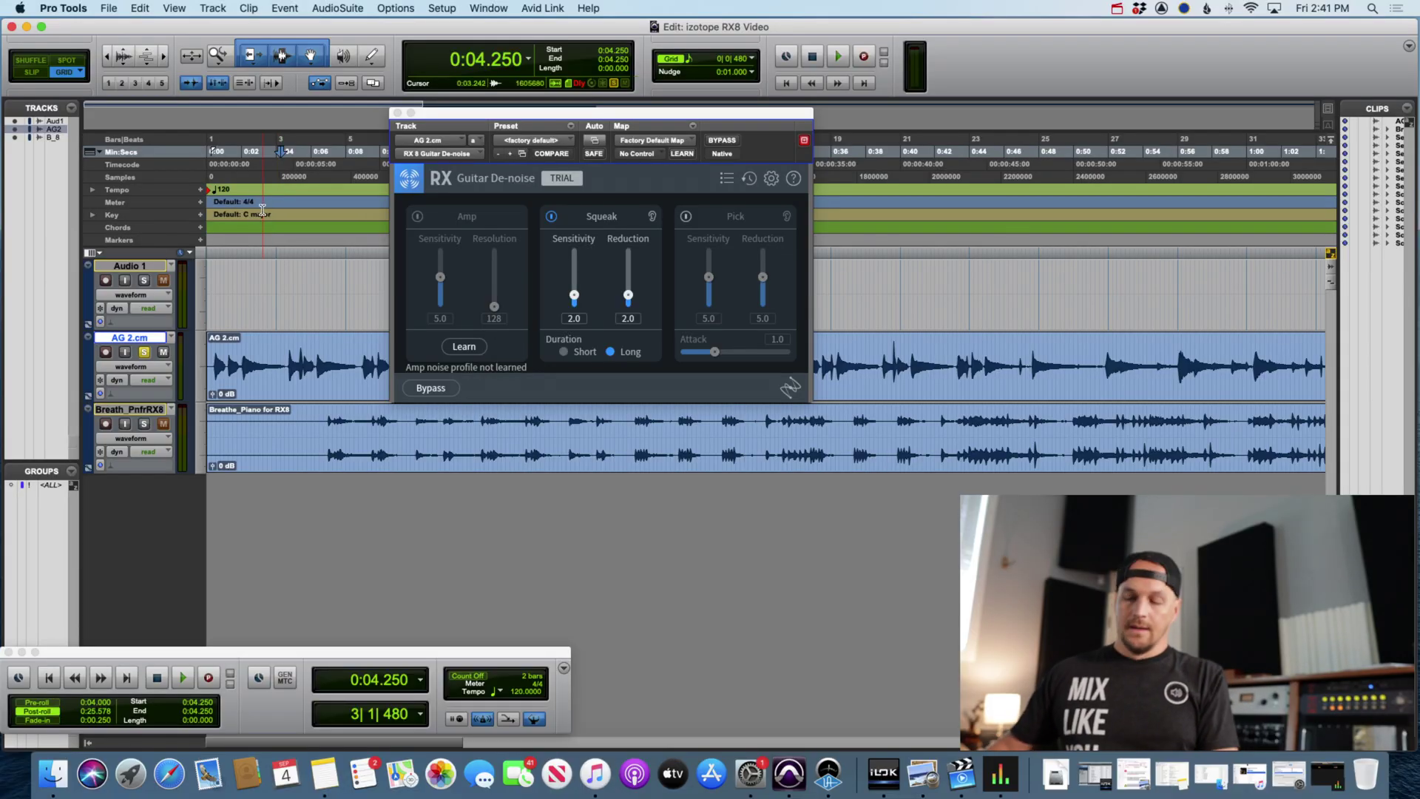
pyautogui.press('super+equal')
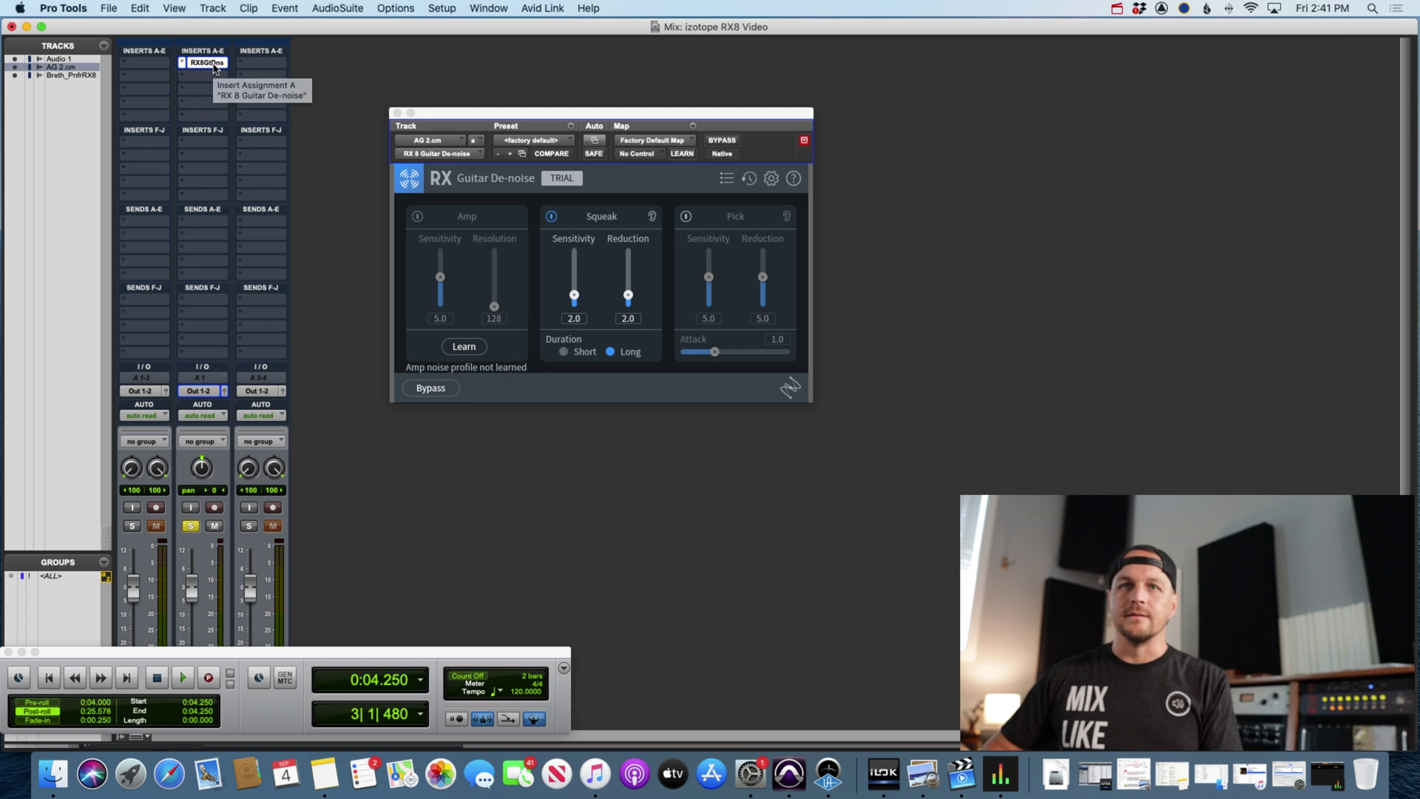
pyautogui.press('super+equal')
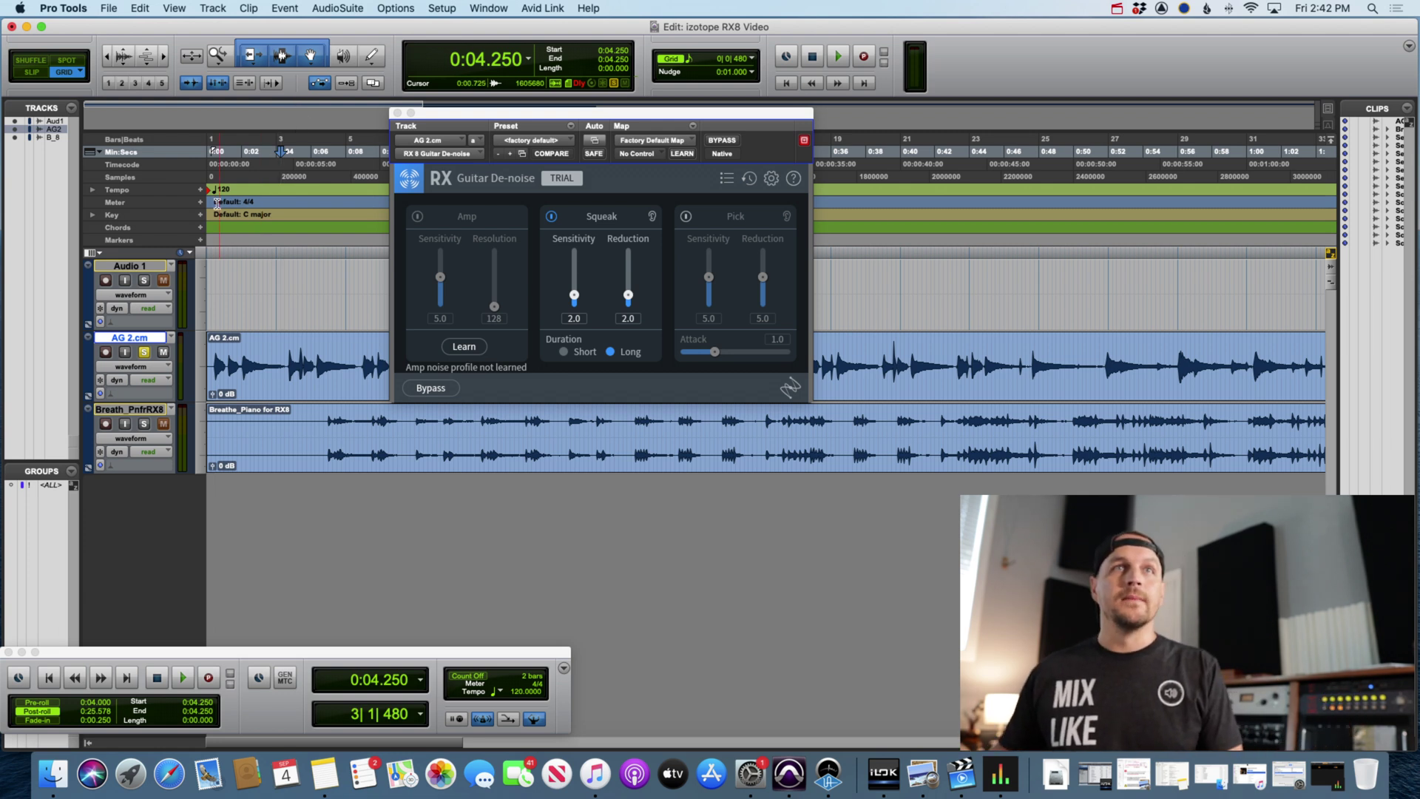
# Audition the bypassed AG 2.cm phrase 0:04.500–0:08.750, then raise Squeak Sensitivity to 3.0 and unbypass.
pyautogui.click(286, 359)
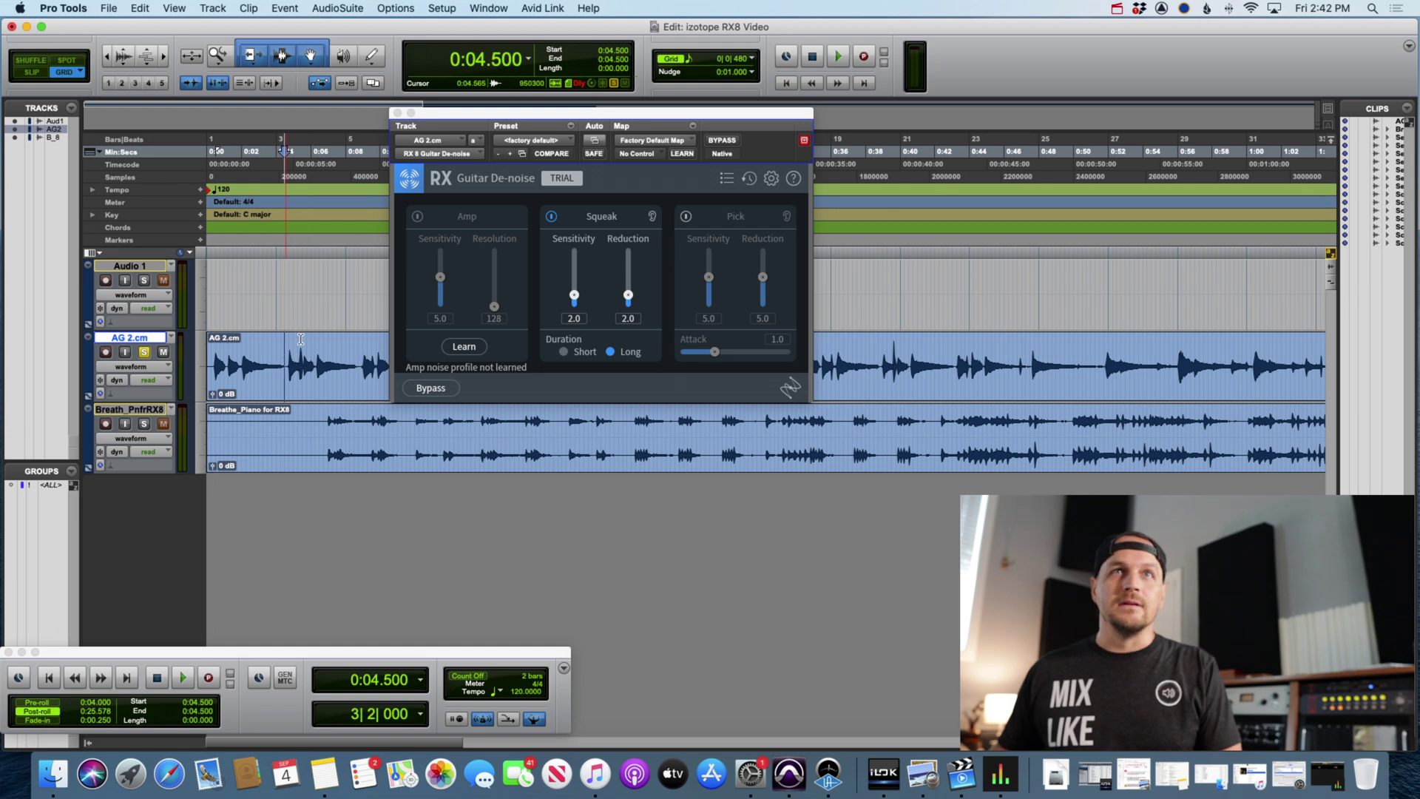
pyautogui.click(432, 389)
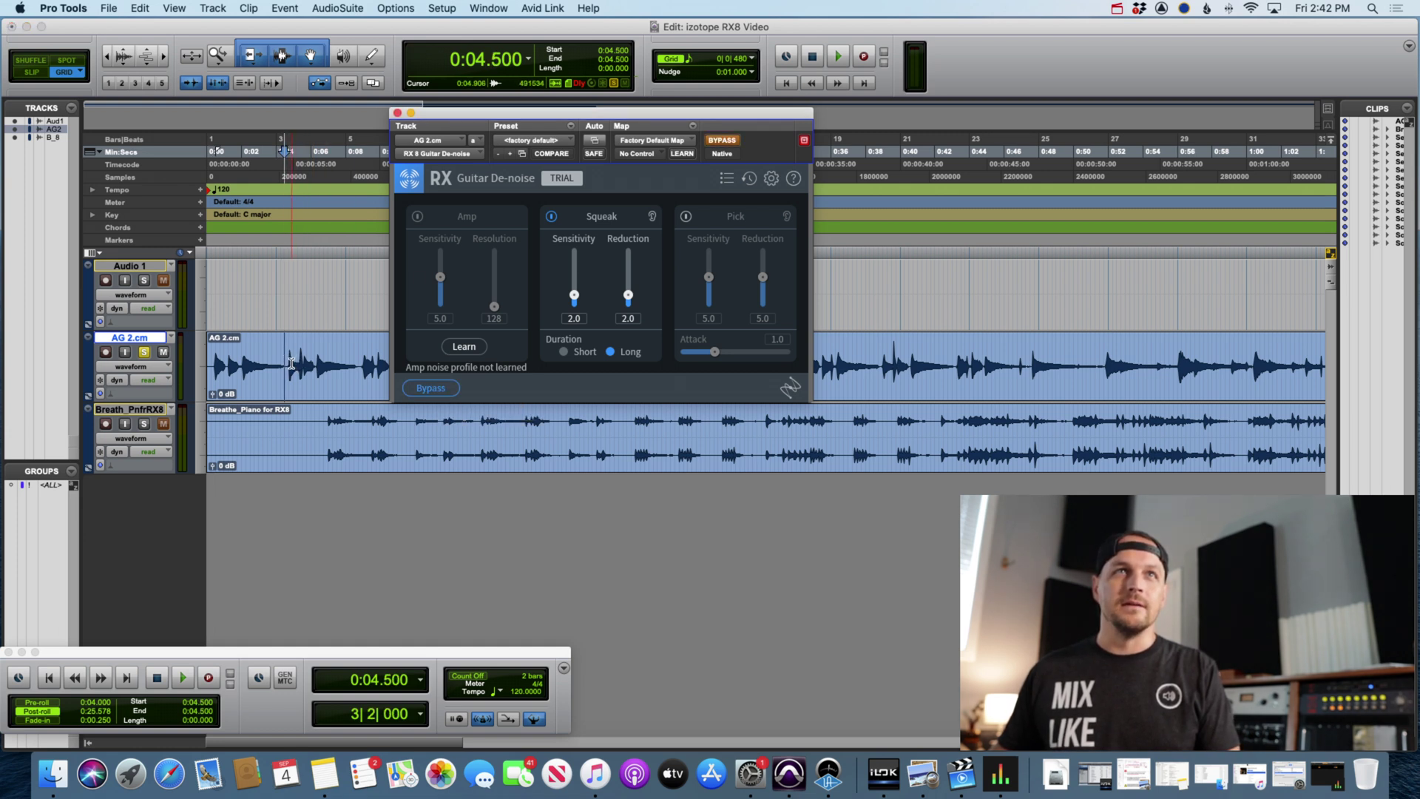
pyautogui.moveTo(286, 360); pyautogui.dragTo(360, 366)
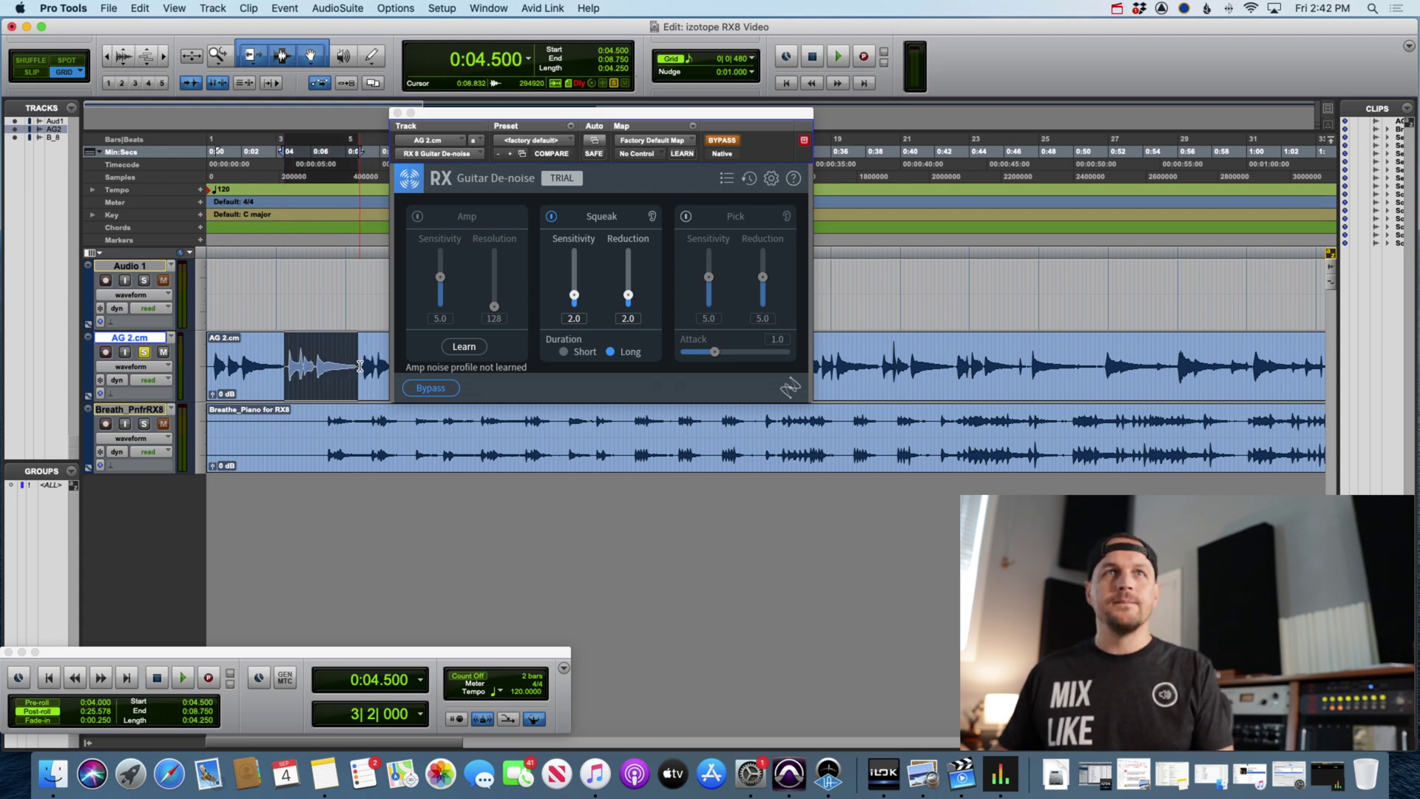
pyautogui.press('space')
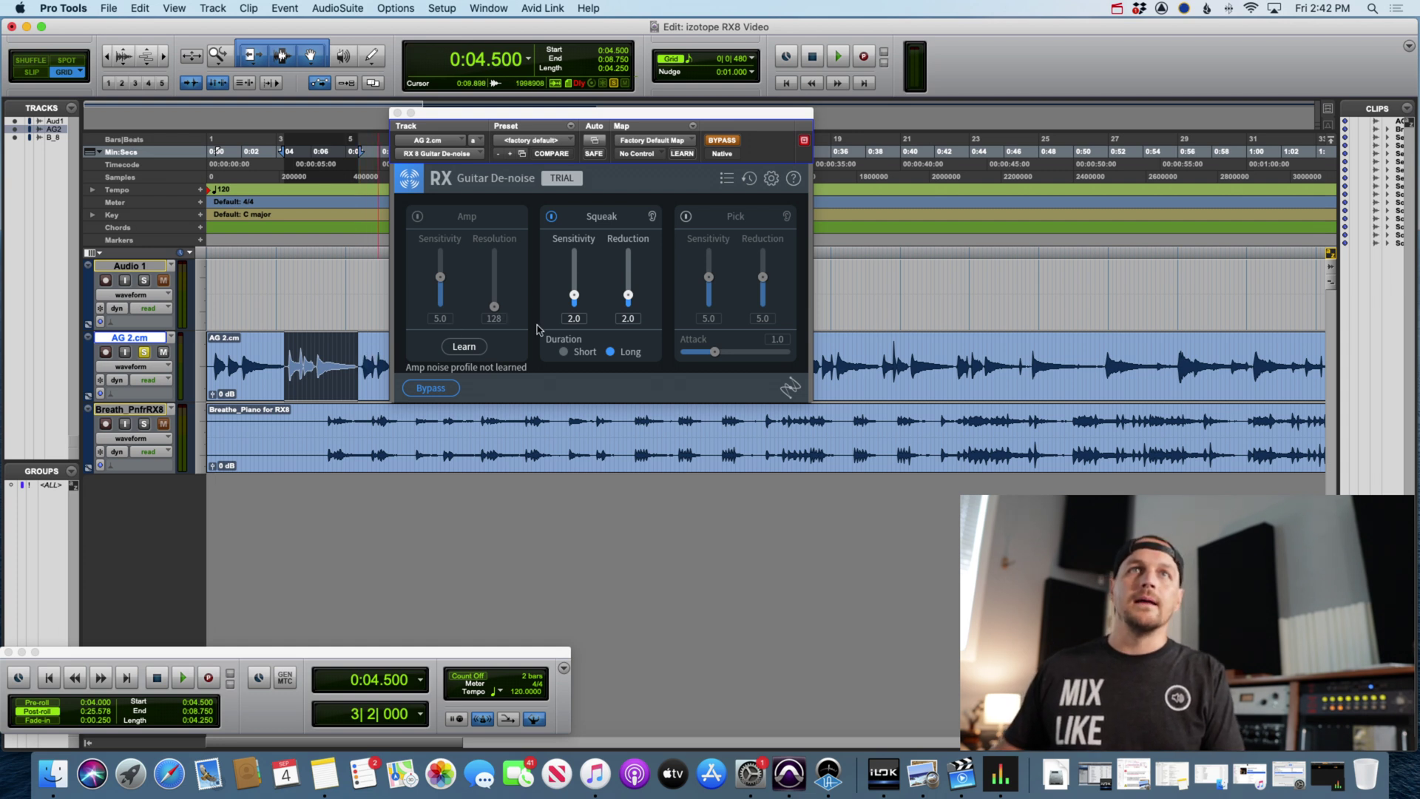
pyautogui.moveTo(576, 298); pyautogui.dragTo(655, 258)
pyautogui.click(720, 144)
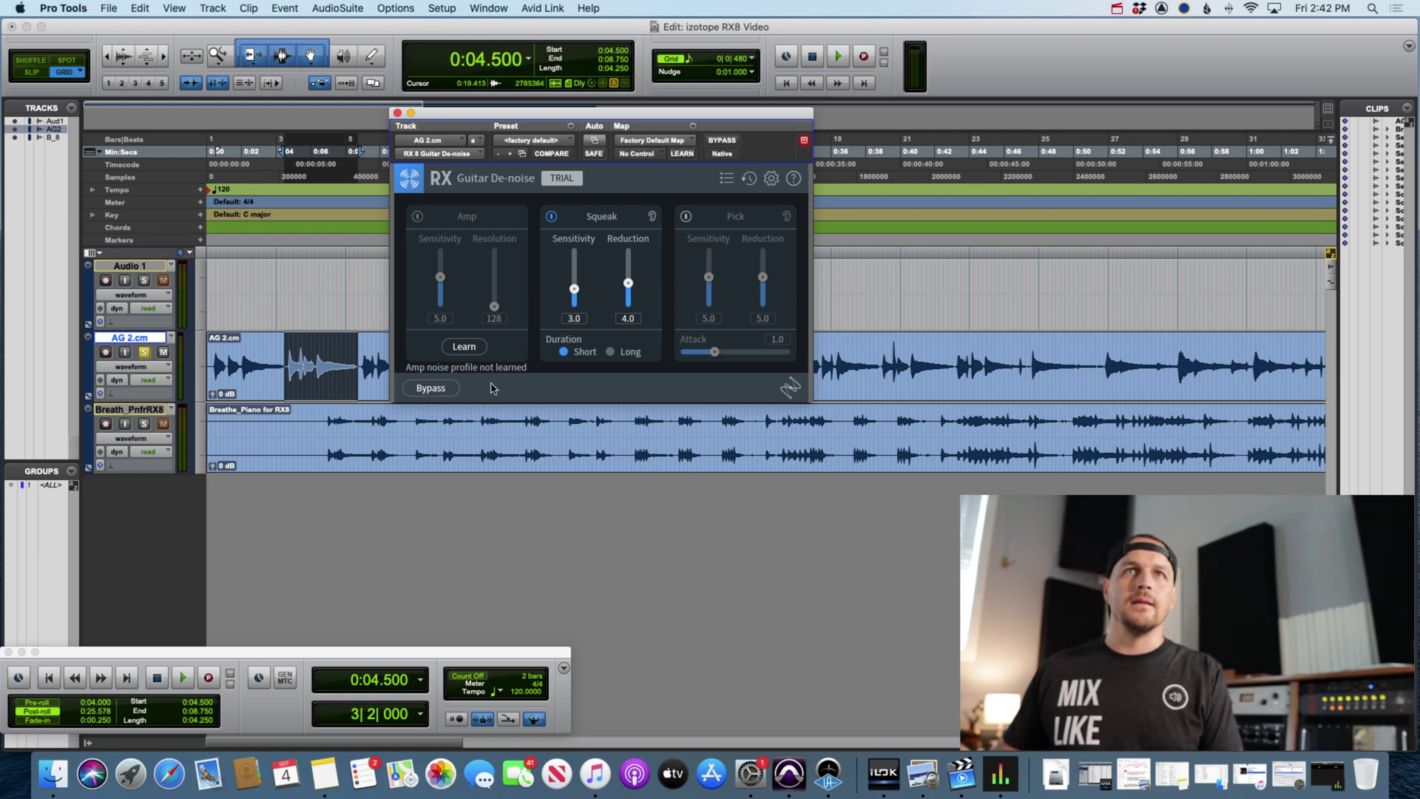
# Play the guitar phrase and switch Squeak duration from Short to Long, comparing by ear.
pyautogui.press('space')
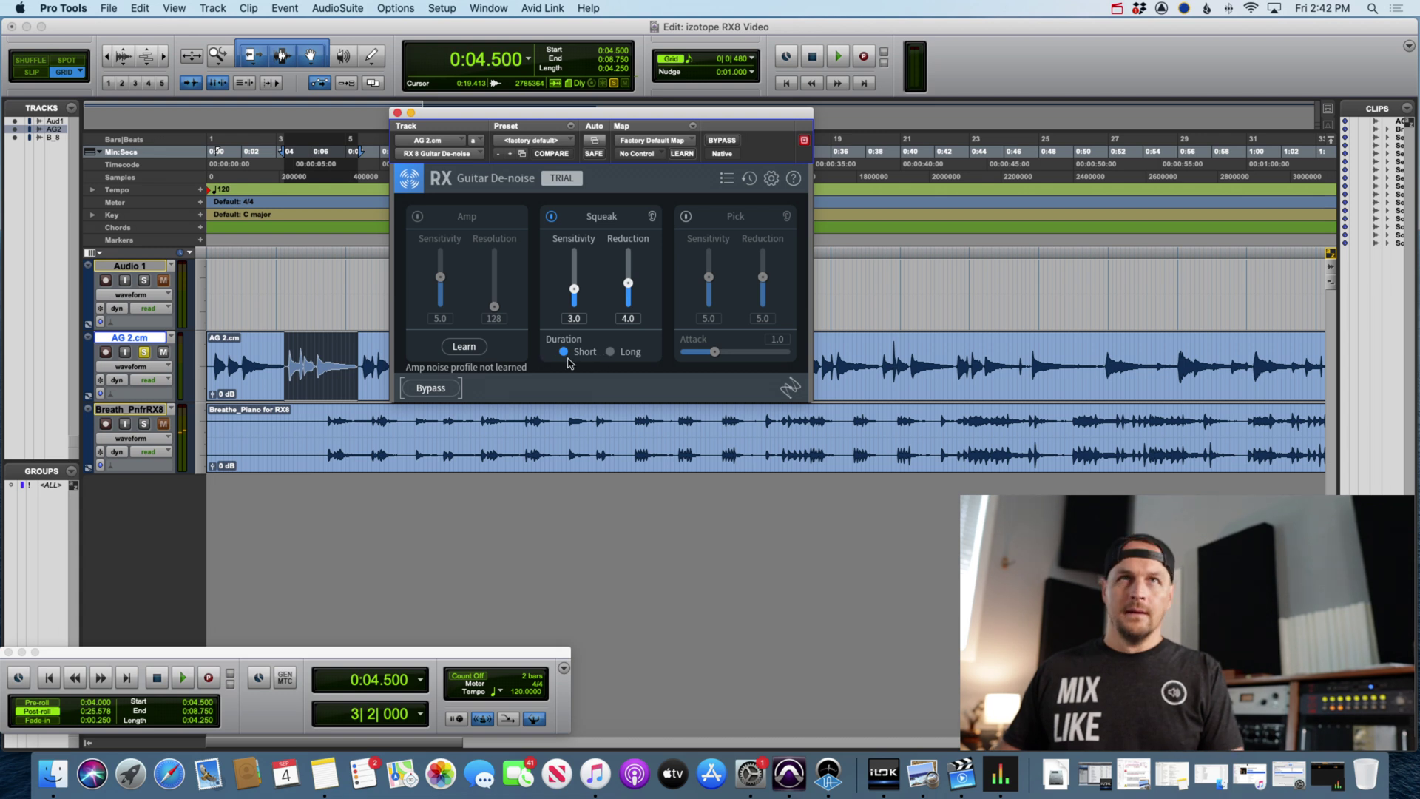
pyautogui.click(610, 352)
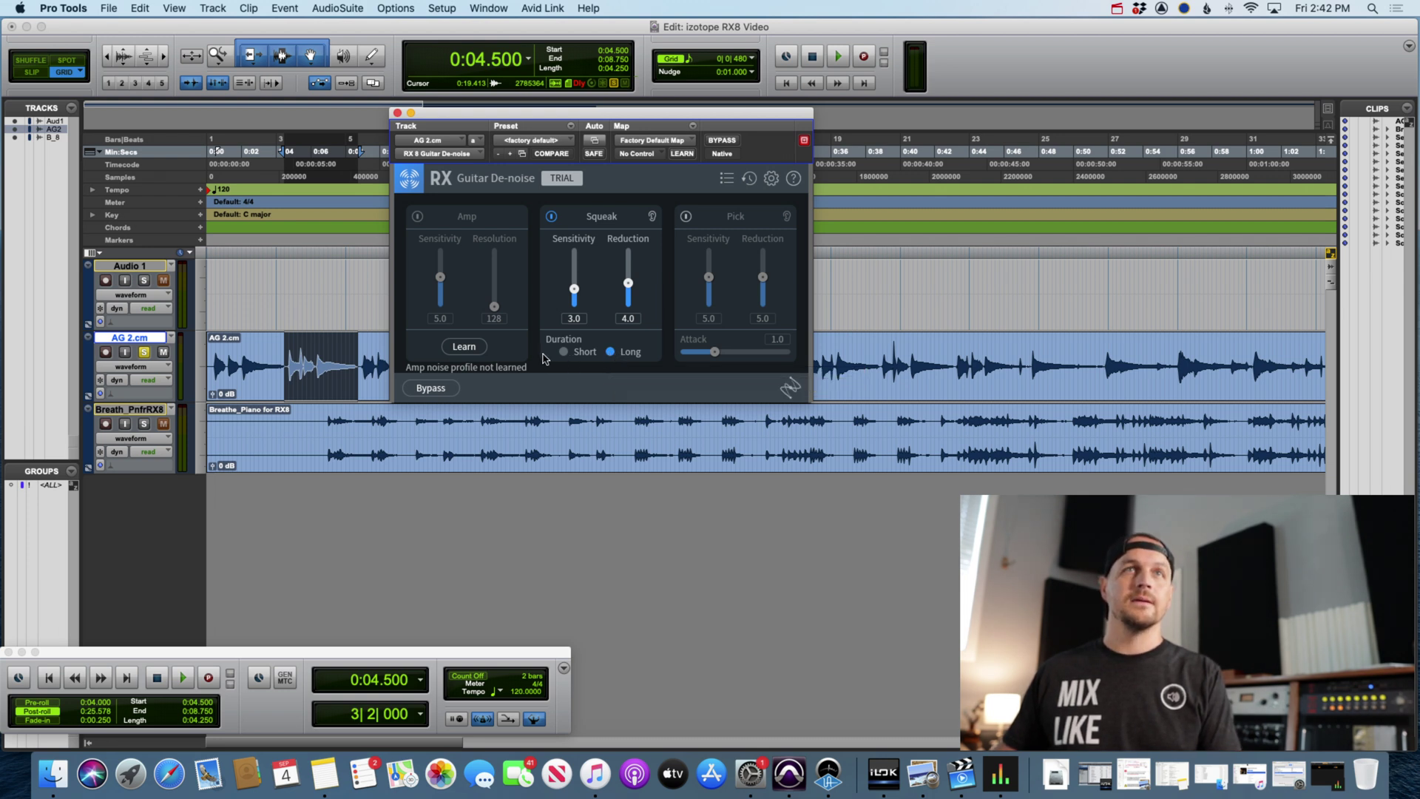
pyautogui.press('space')
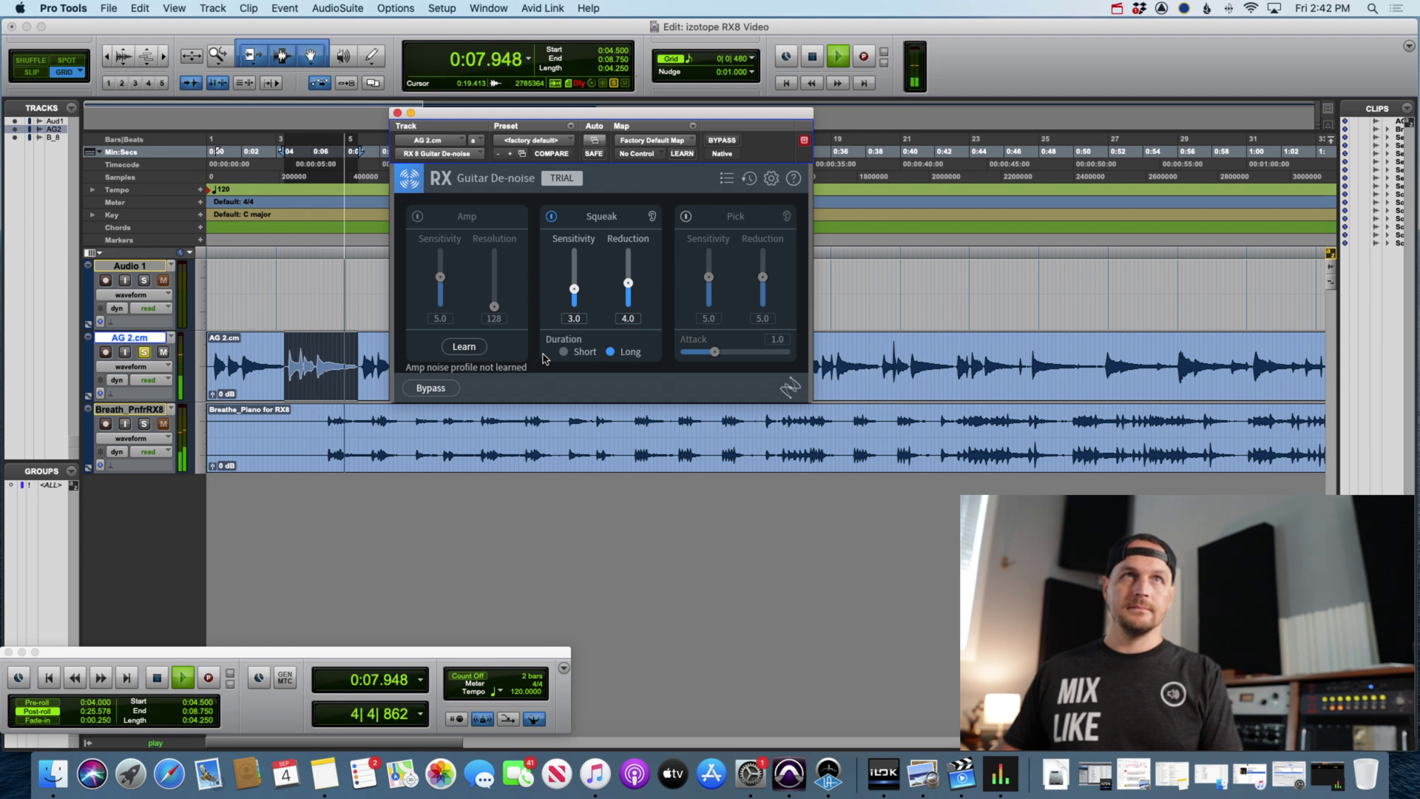
pyautogui.press('space')
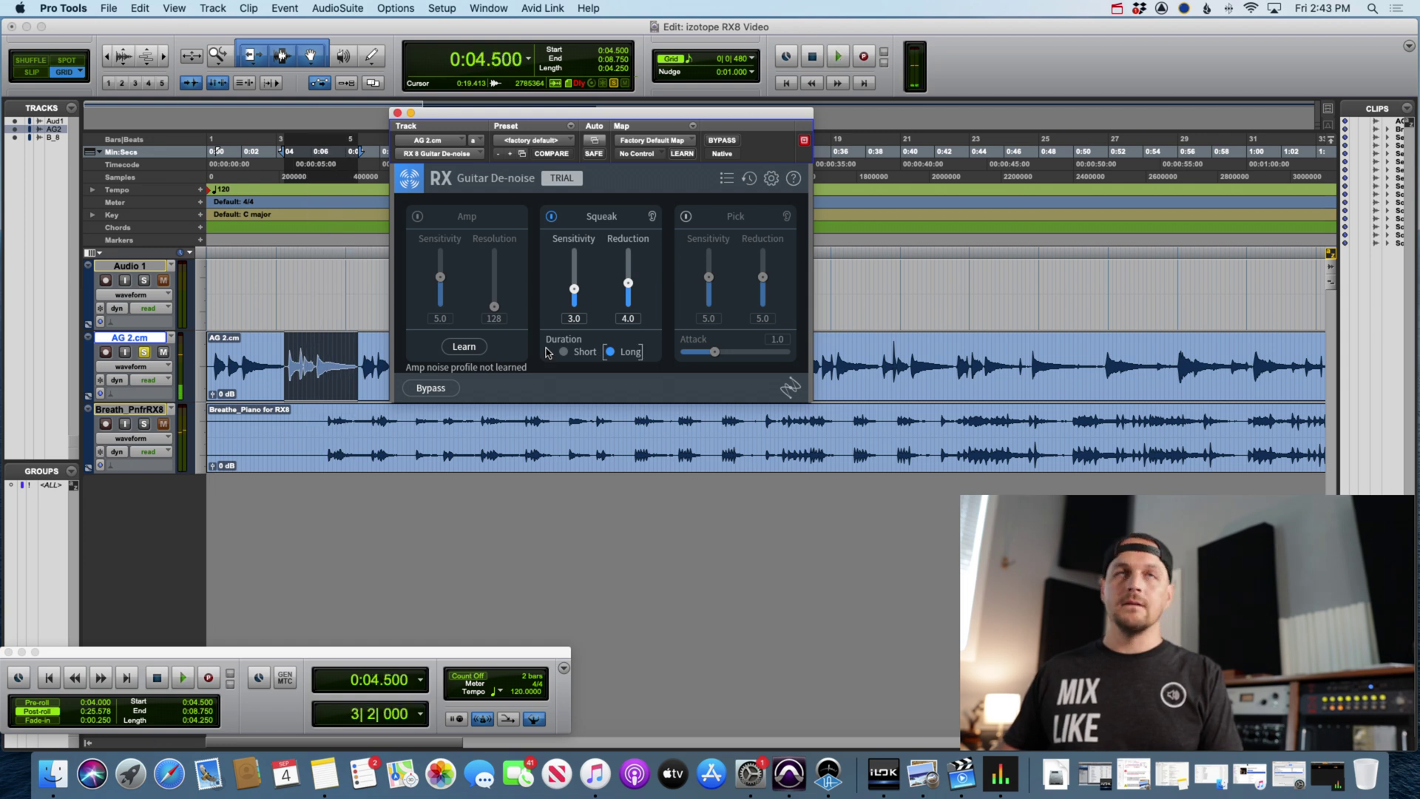
# Listen to only the detected squeaks and lower Squeak Sensitivity to about 1.6.
pyautogui.click(652, 217)
pyautogui.press('space')
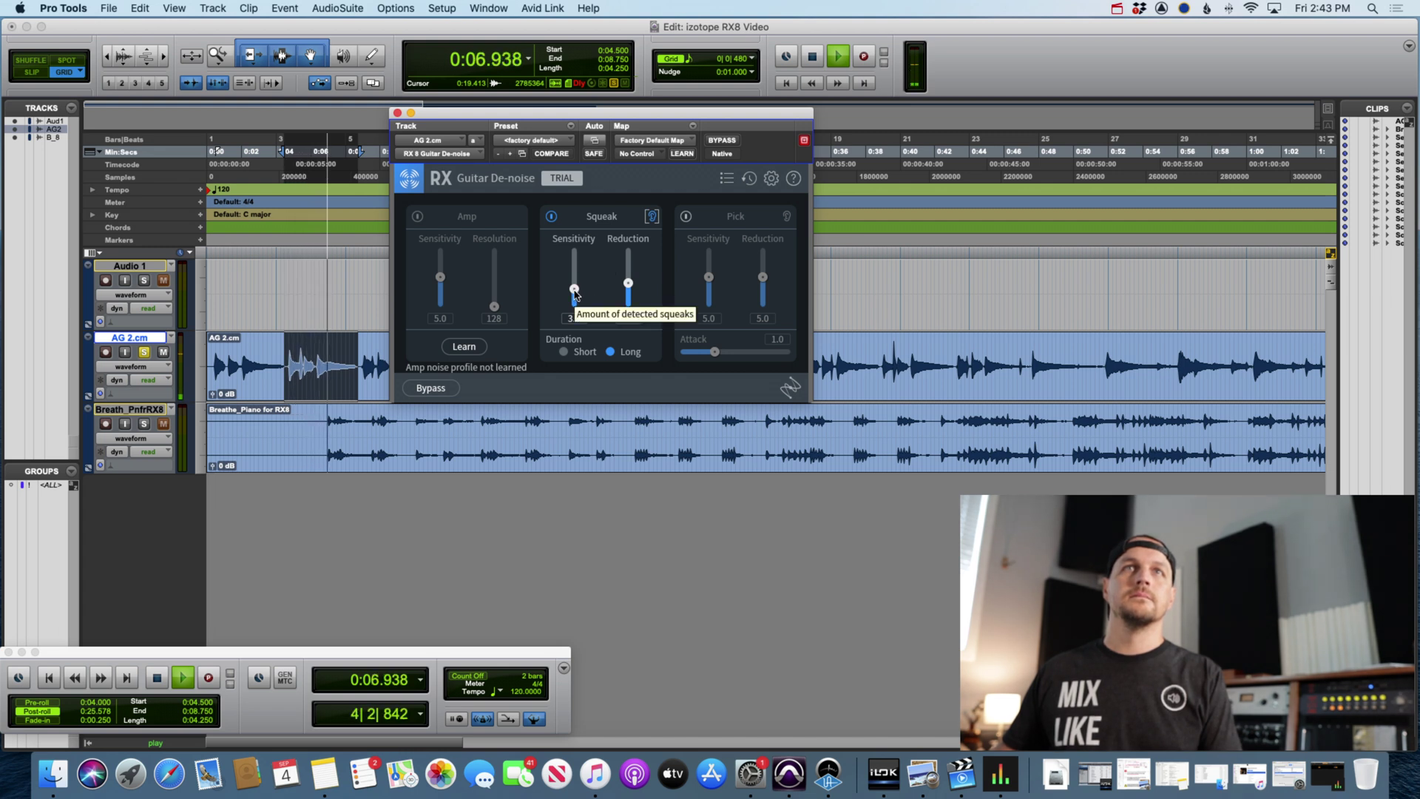
pyautogui.moveTo(574, 291); pyautogui.dragTo(628, 328)
pyautogui.press('space')
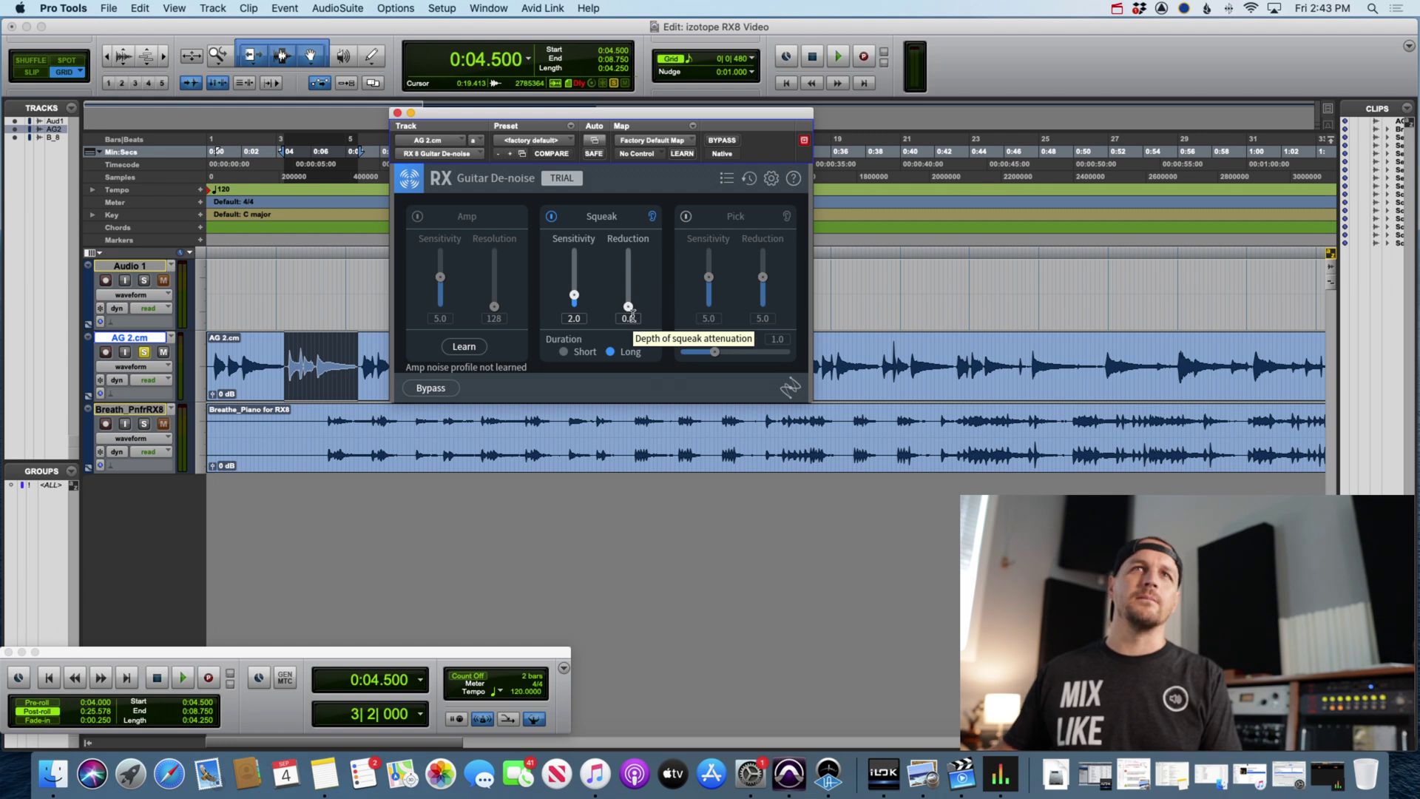
# Clear the time selection, replay from 0:04.500, and raise Squeak Reduction to 2.0.
pyautogui.click(283, 286)
pyautogui.press('space')
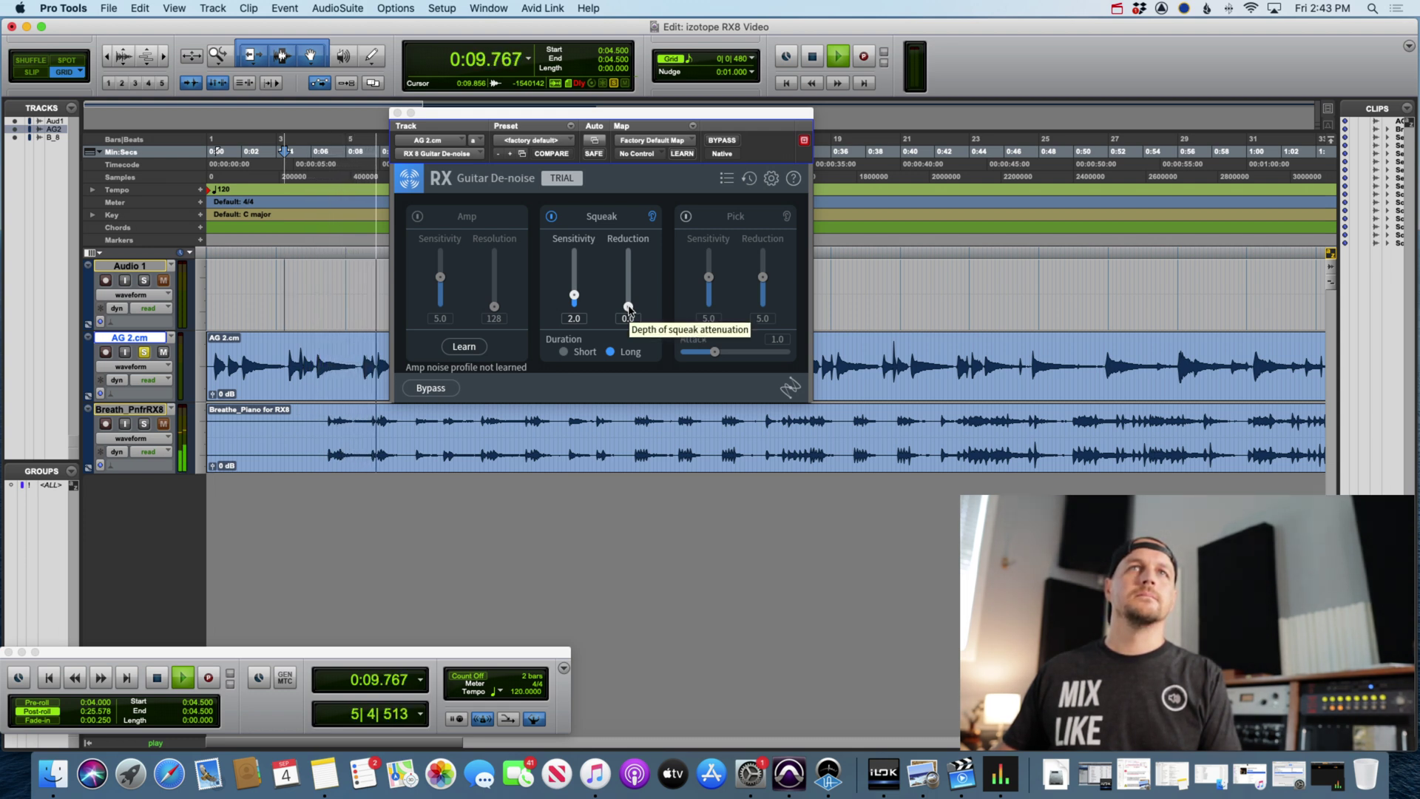
pyautogui.click(651, 216)
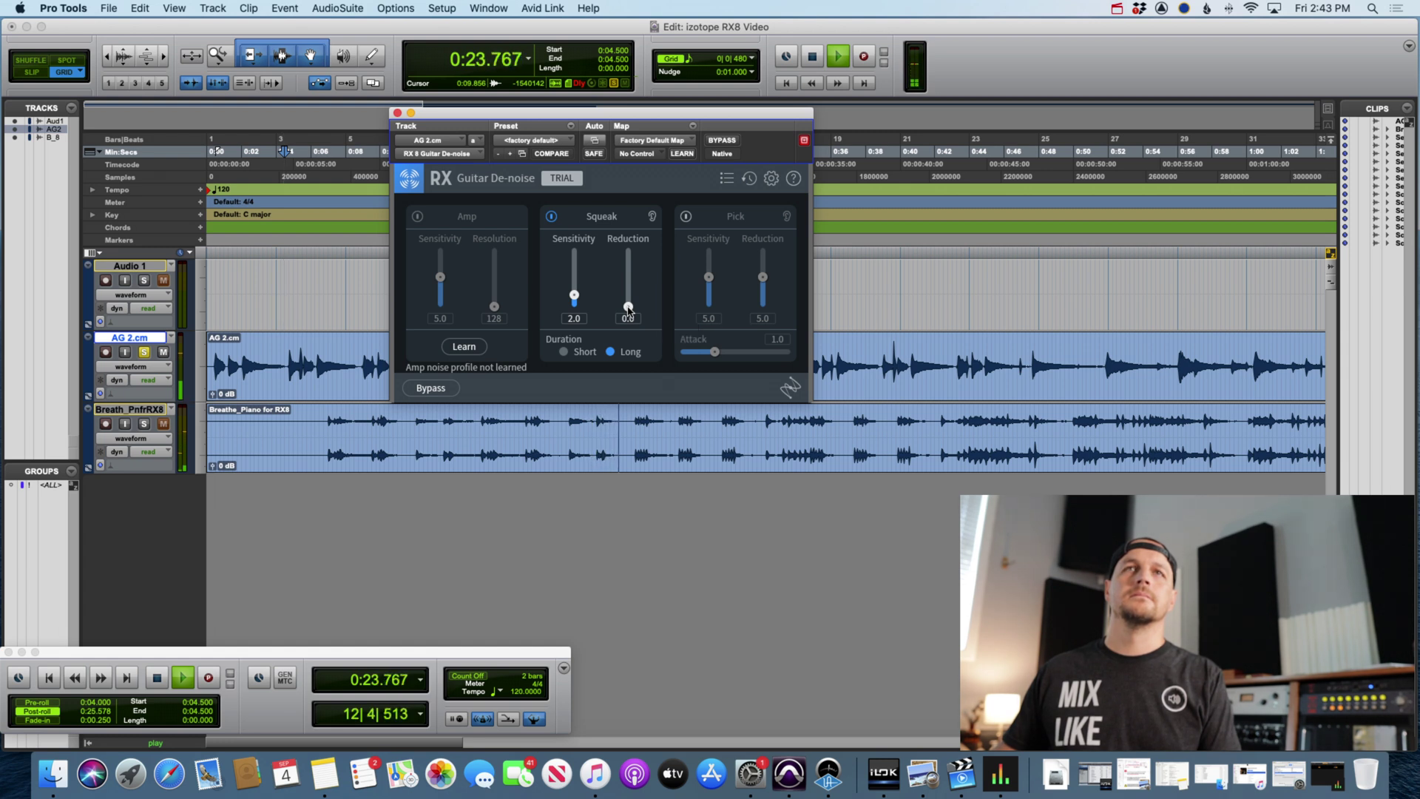
pyautogui.moveTo(628, 309); pyautogui.dragTo(630, 297)
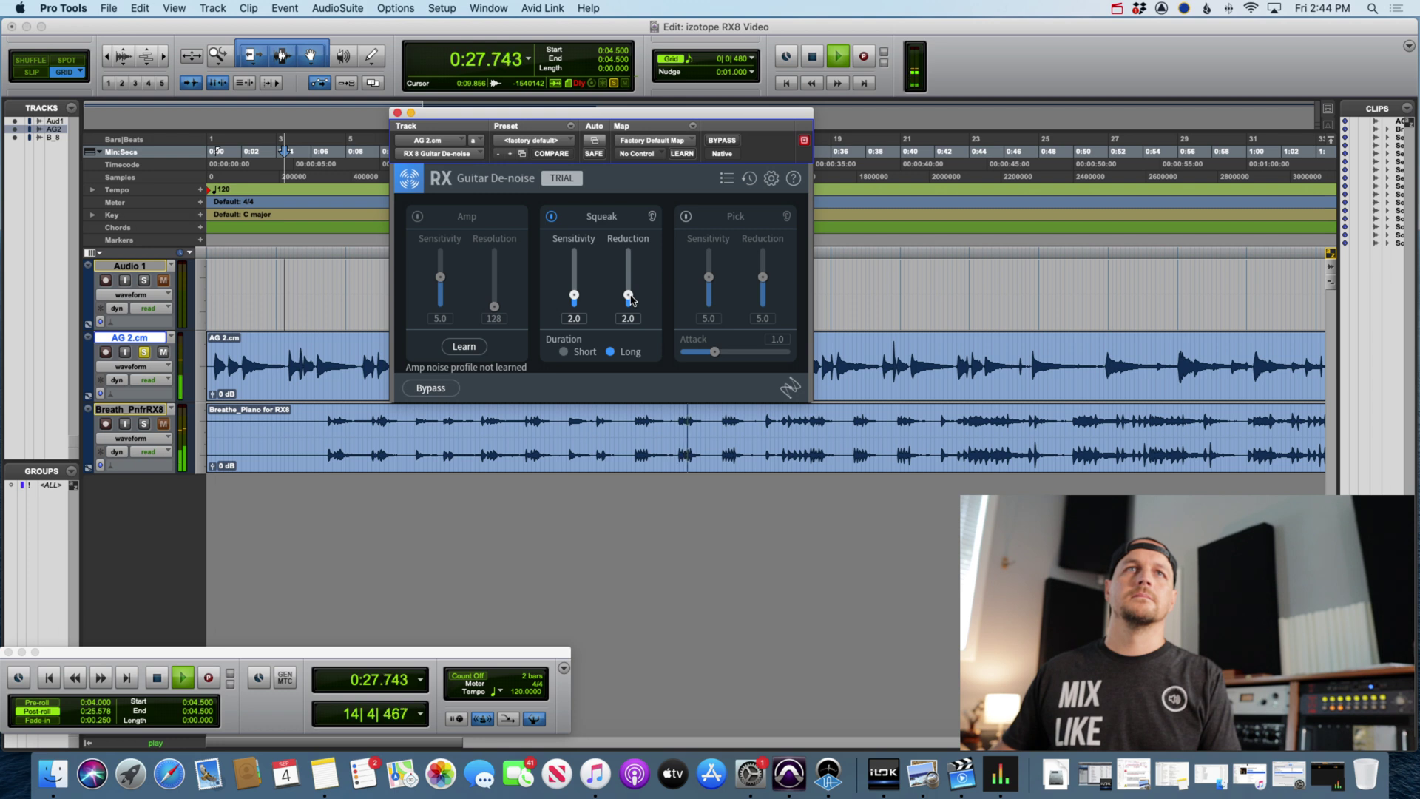
# Restart playback from 0:04.250 and pull Squeak Reduction down to 1.3.
pyautogui.press('space')
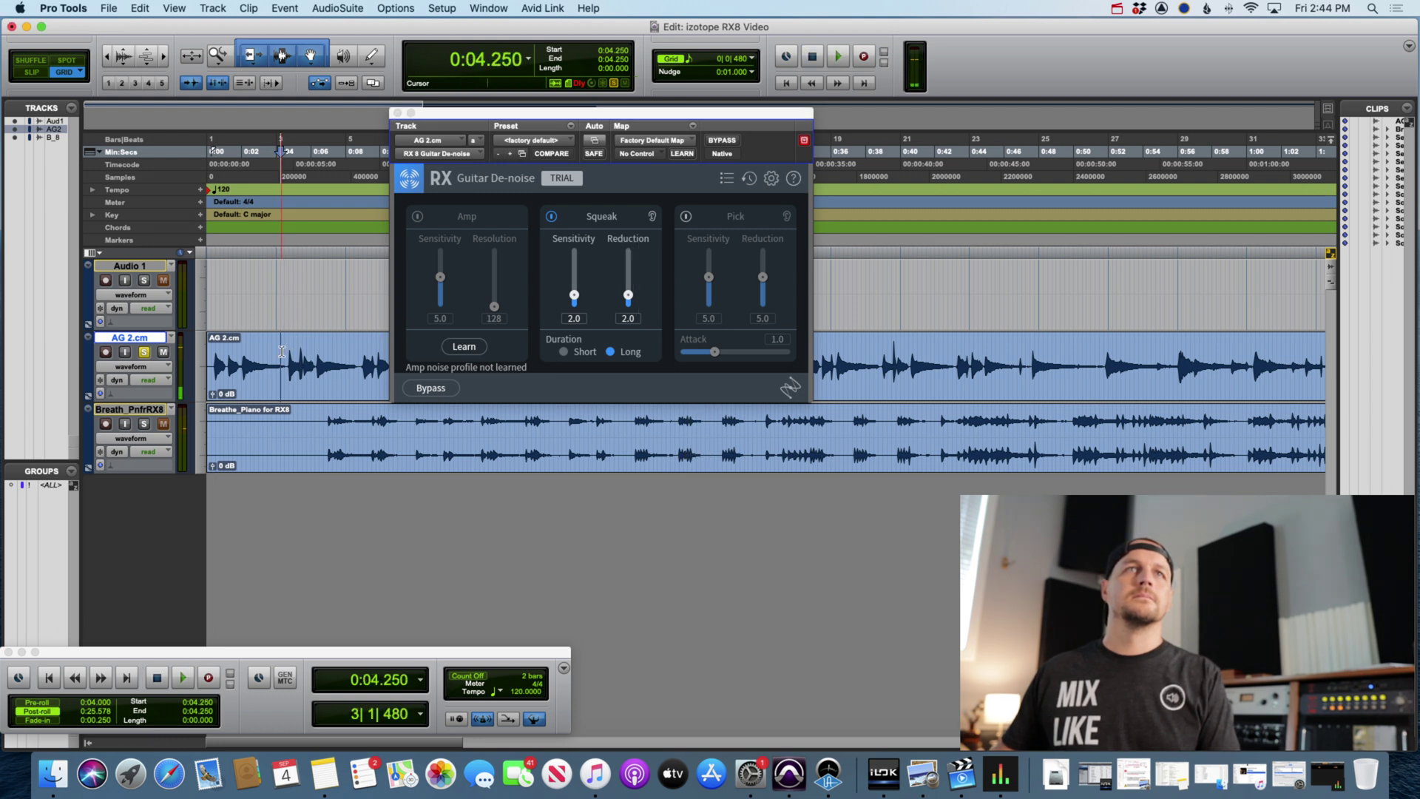
pyautogui.press('space')
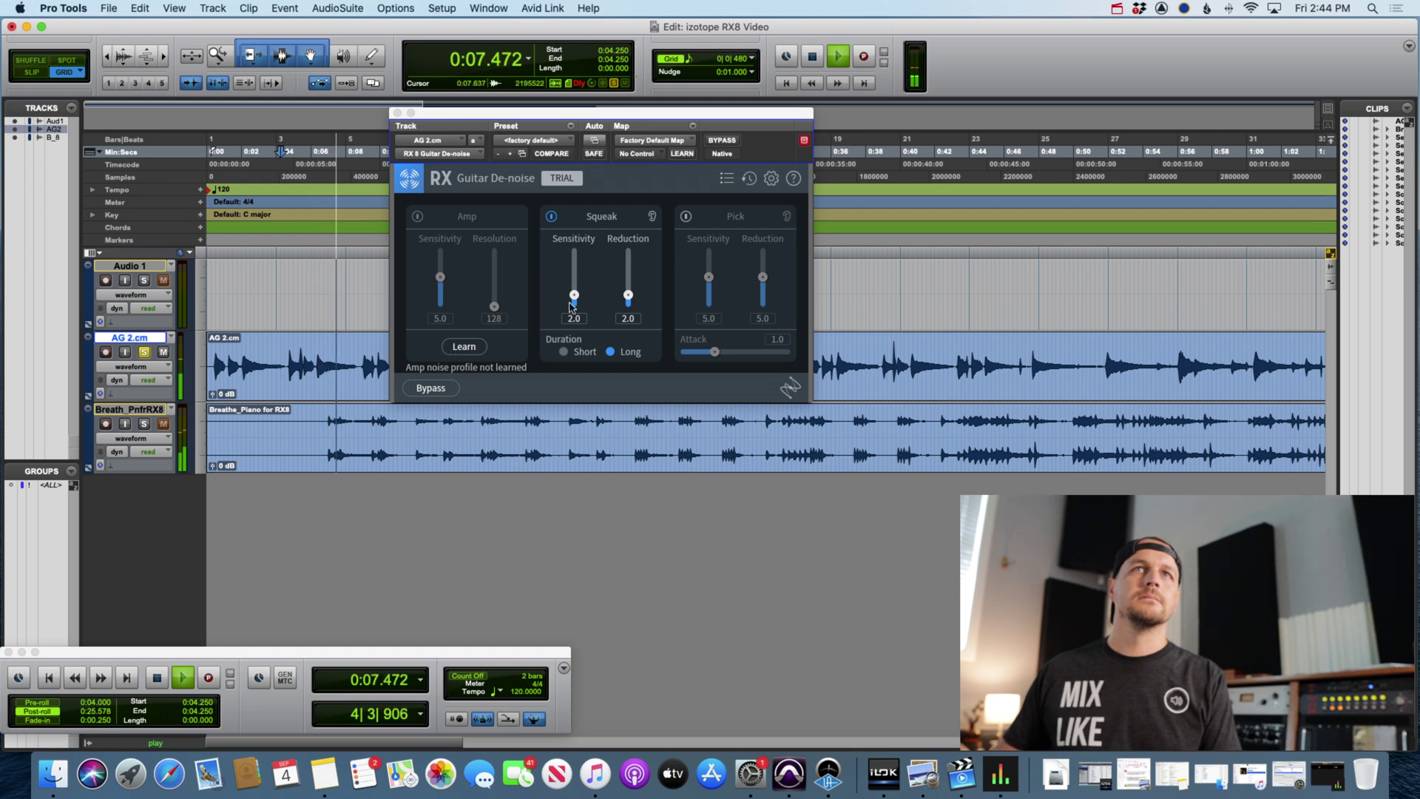
pyautogui.moveTo(627, 296); pyautogui.dragTo(631, 315)
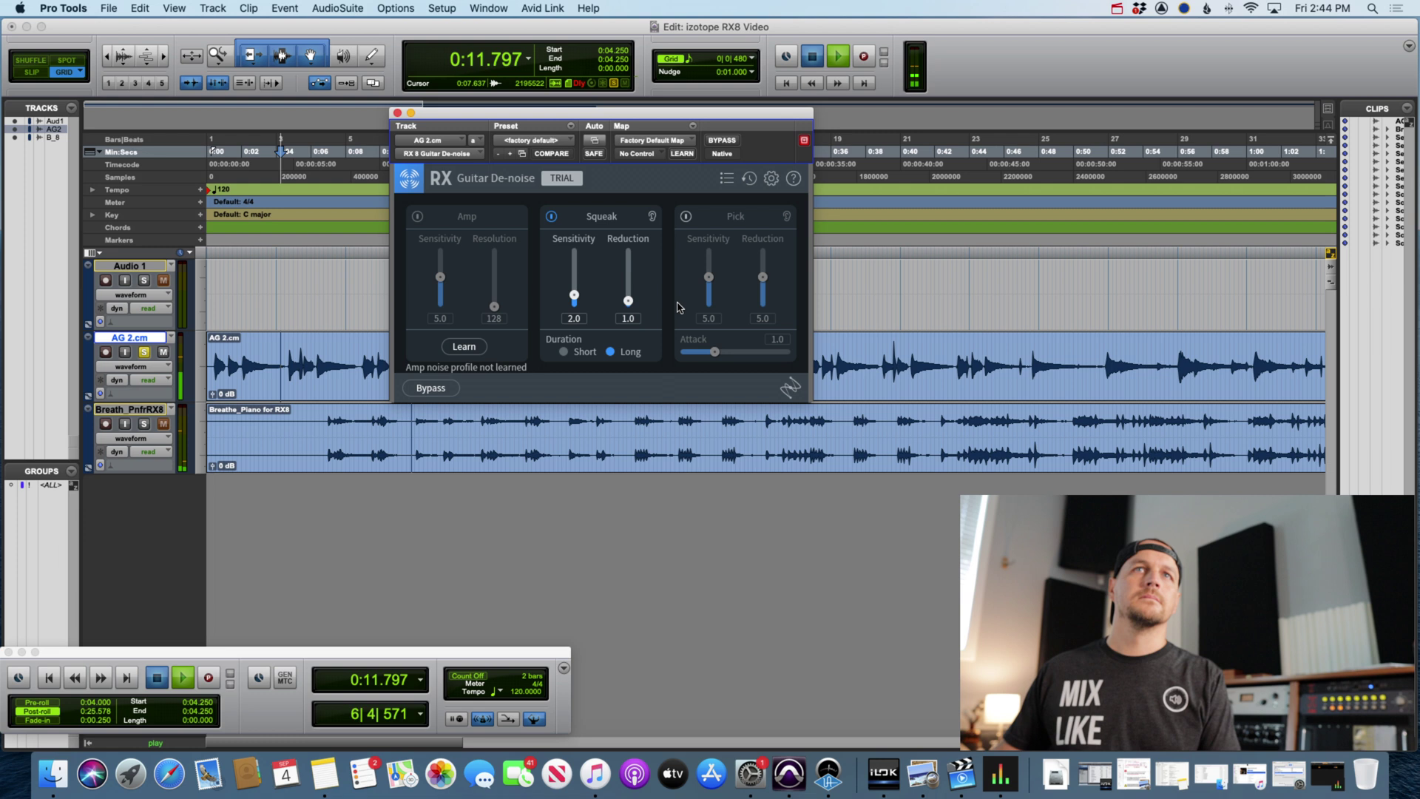
pyautogui.press('space')
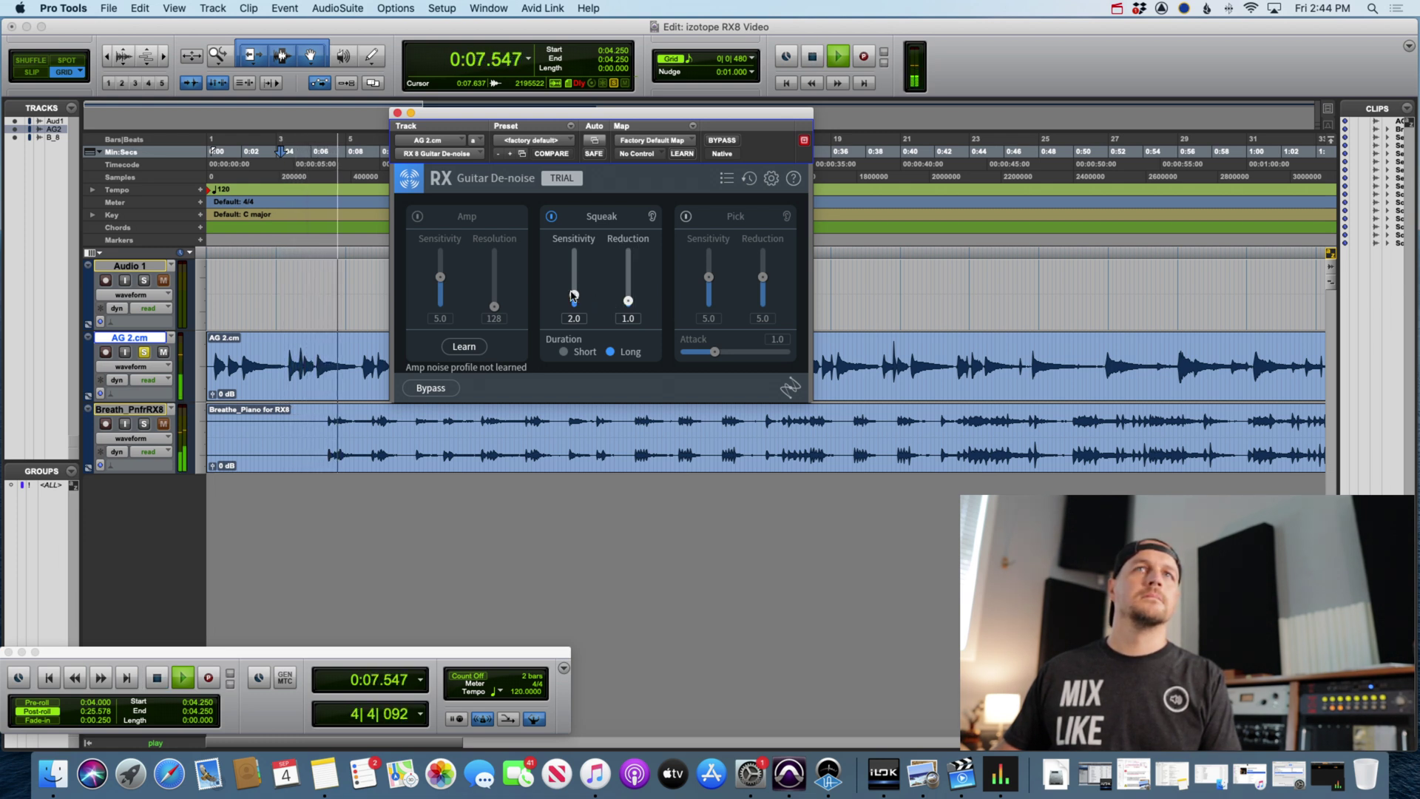
# Nudge Squeak Sensitivity to 2.7 and play the 0:04.500–0:06.000 range on AG 2.cm.
pyautogui.moveTo(573, 294); pyautogui.dragTo(576, 284)
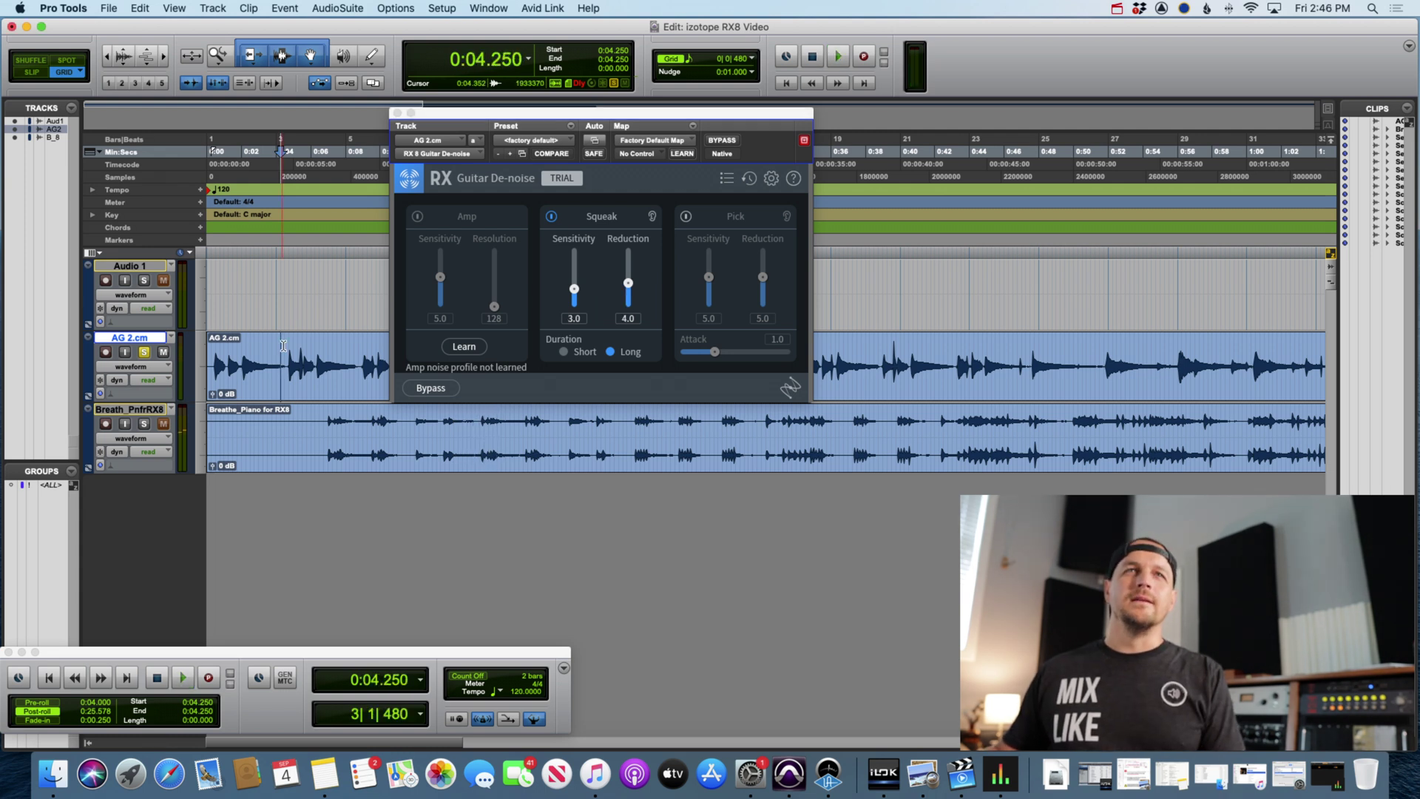
pyautogui.moveTo(283, 346); pyautogui.dragTo(362, 345)
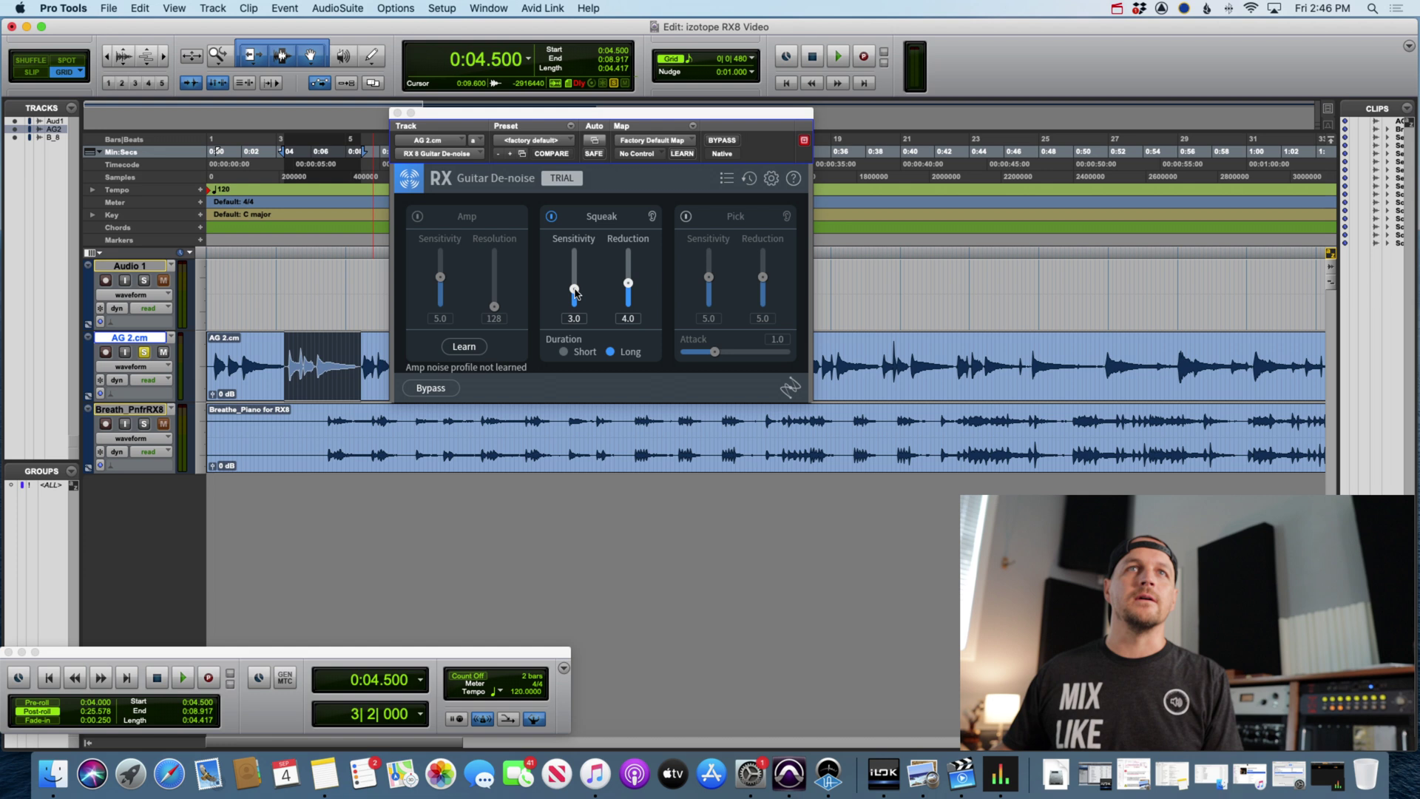
pyautogui.press('space')
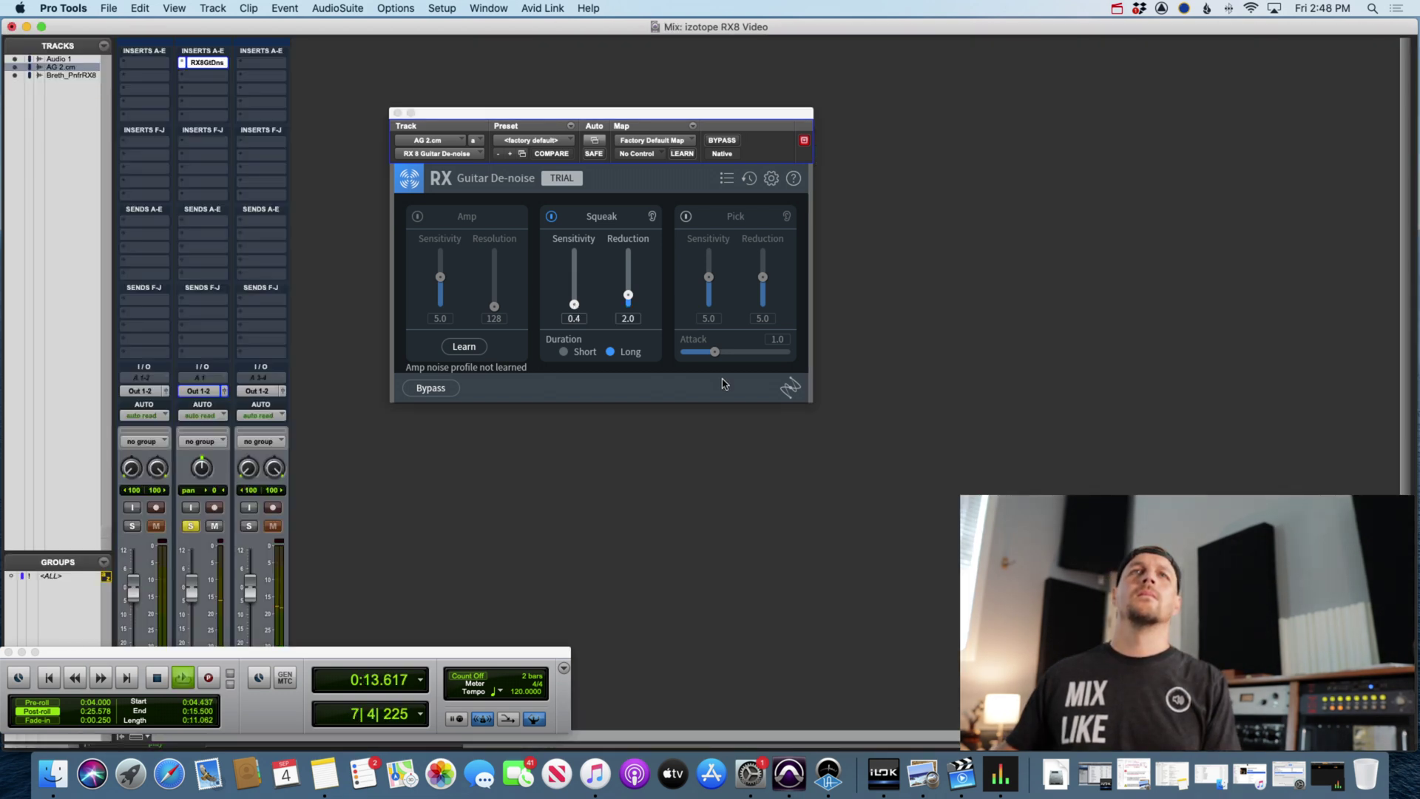
# Retune Squeak to Sensitivity 2.8, Short duration and Reduction 3.0, then show the Mix window.
pyautogui.moveTo(574, 304); pyautogui.dragTo(628, 284)
pyautogui.click(563, 352)
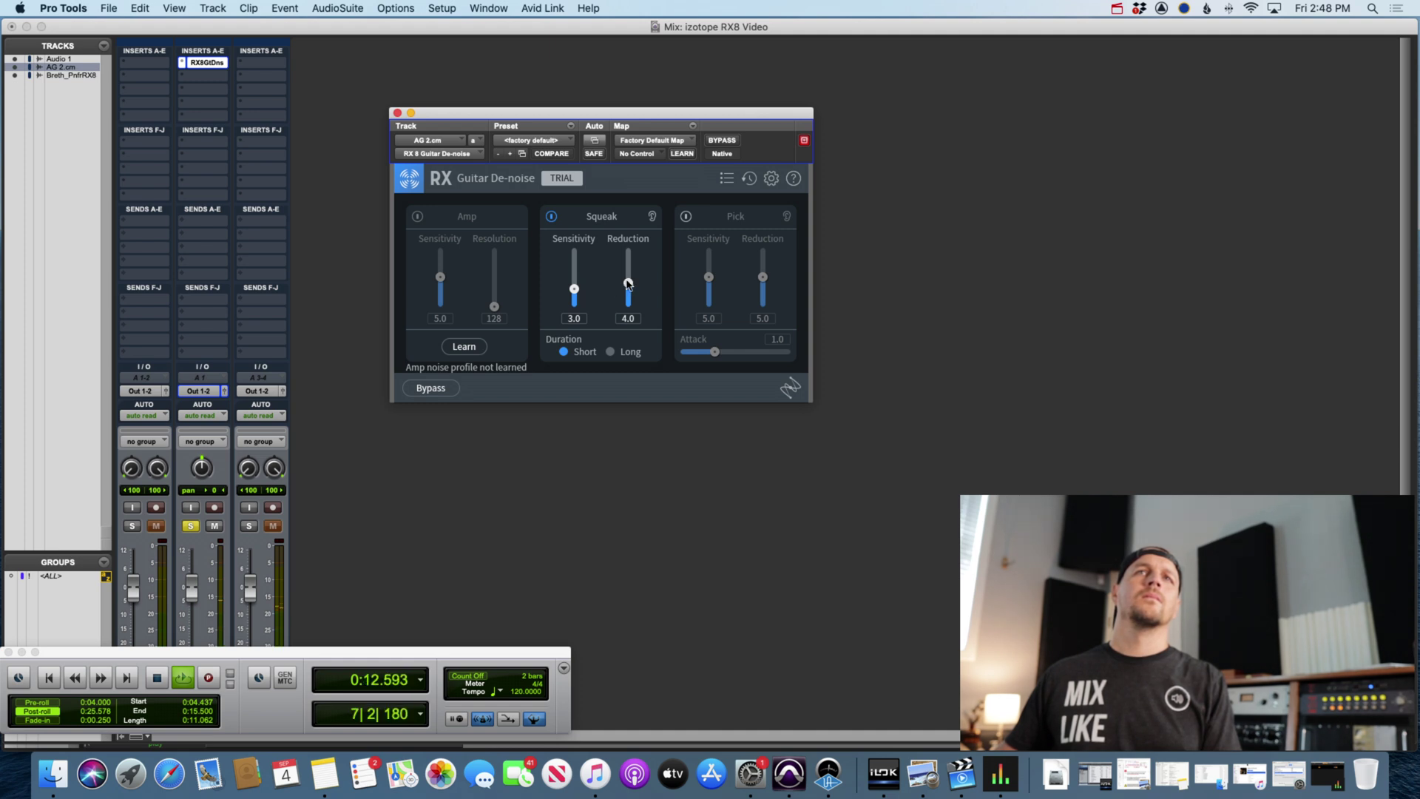
pyautogui.moveTo(627, 284); pyautogui.dragTo(637, 263)
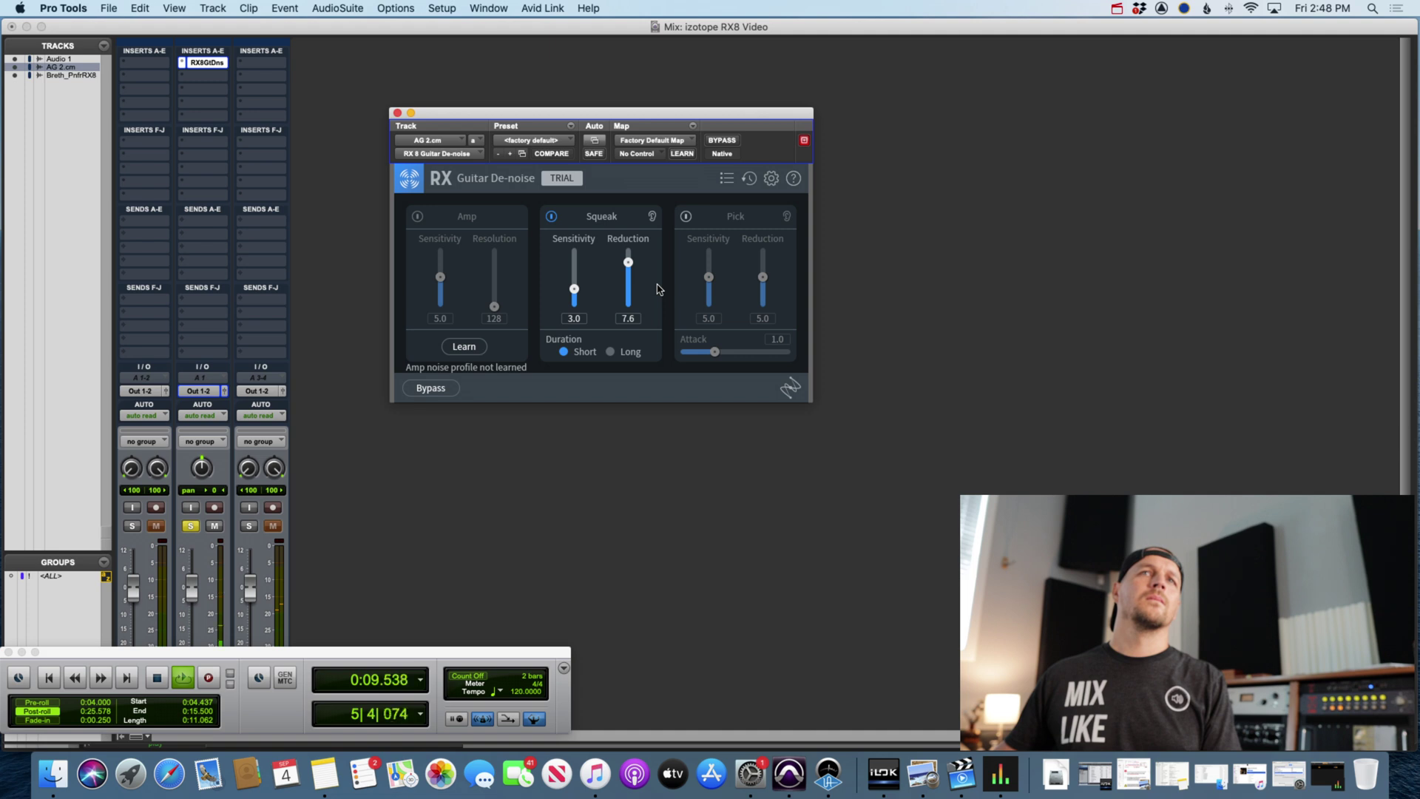
pyautogui.moveTo(628, 262); pyautogui.dragTo(582, 284)
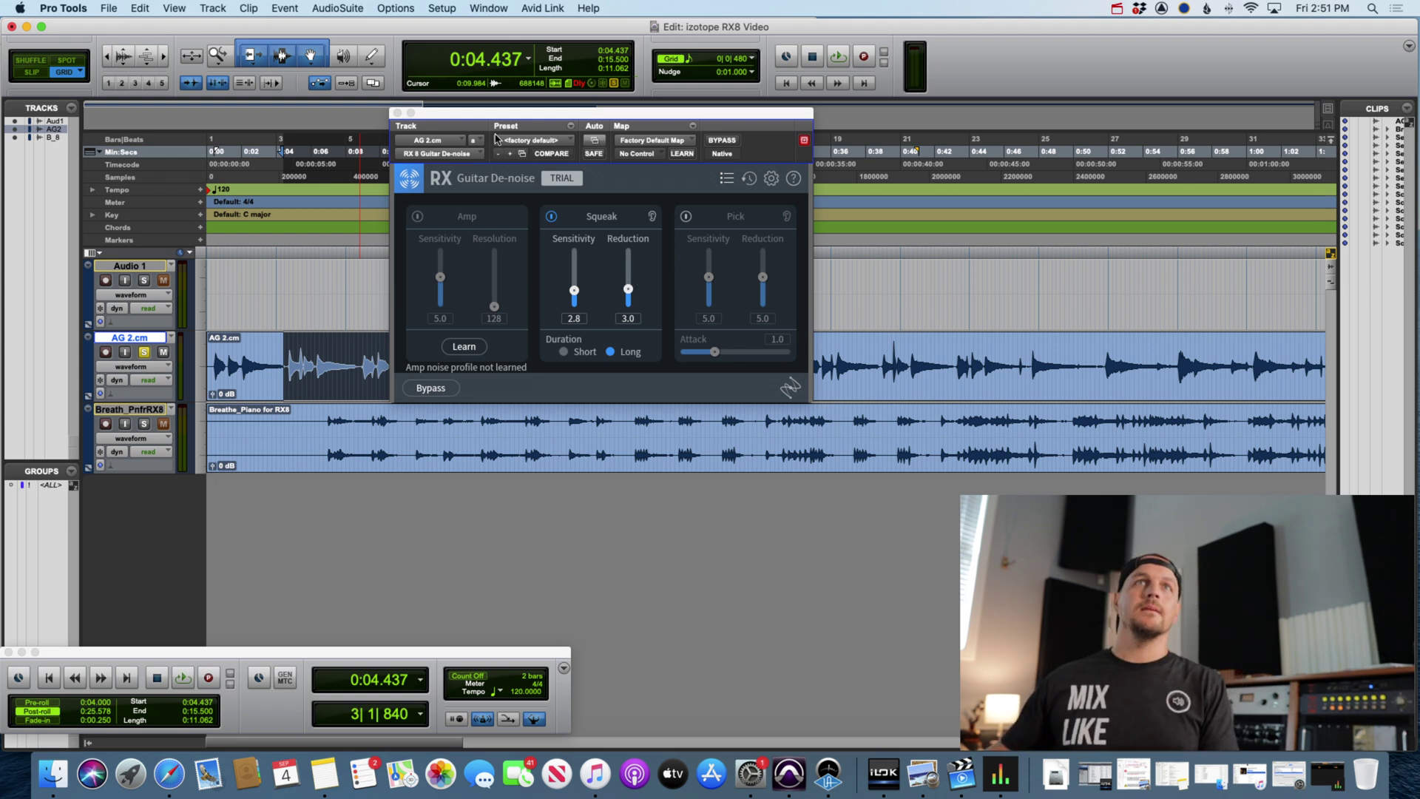
pyautogui.press('super+equal')
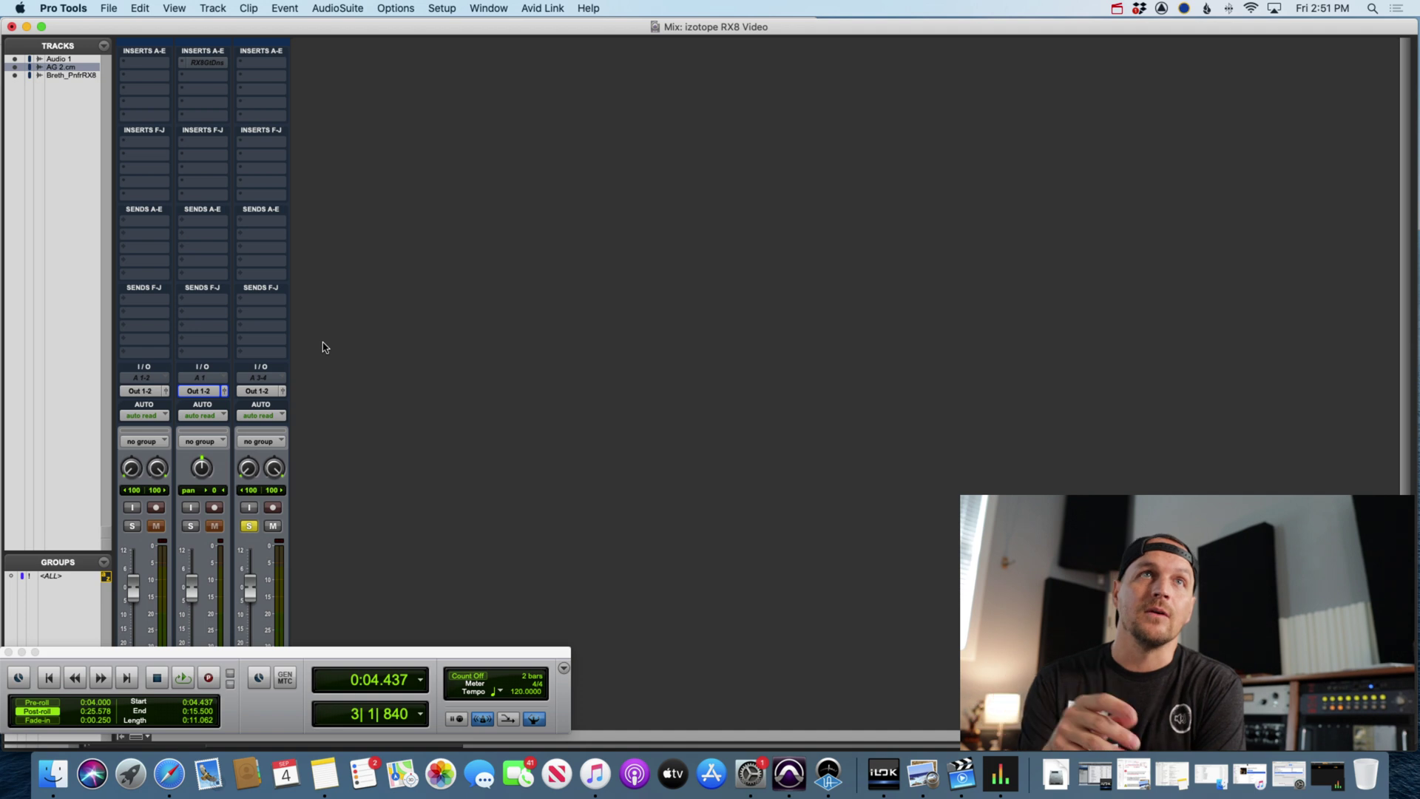
# Insert RX 8 Guitar De-noise on the Breth_PnrRX8 piano track via an 'rx' search and open it.
pyautogui.click(245, 63)
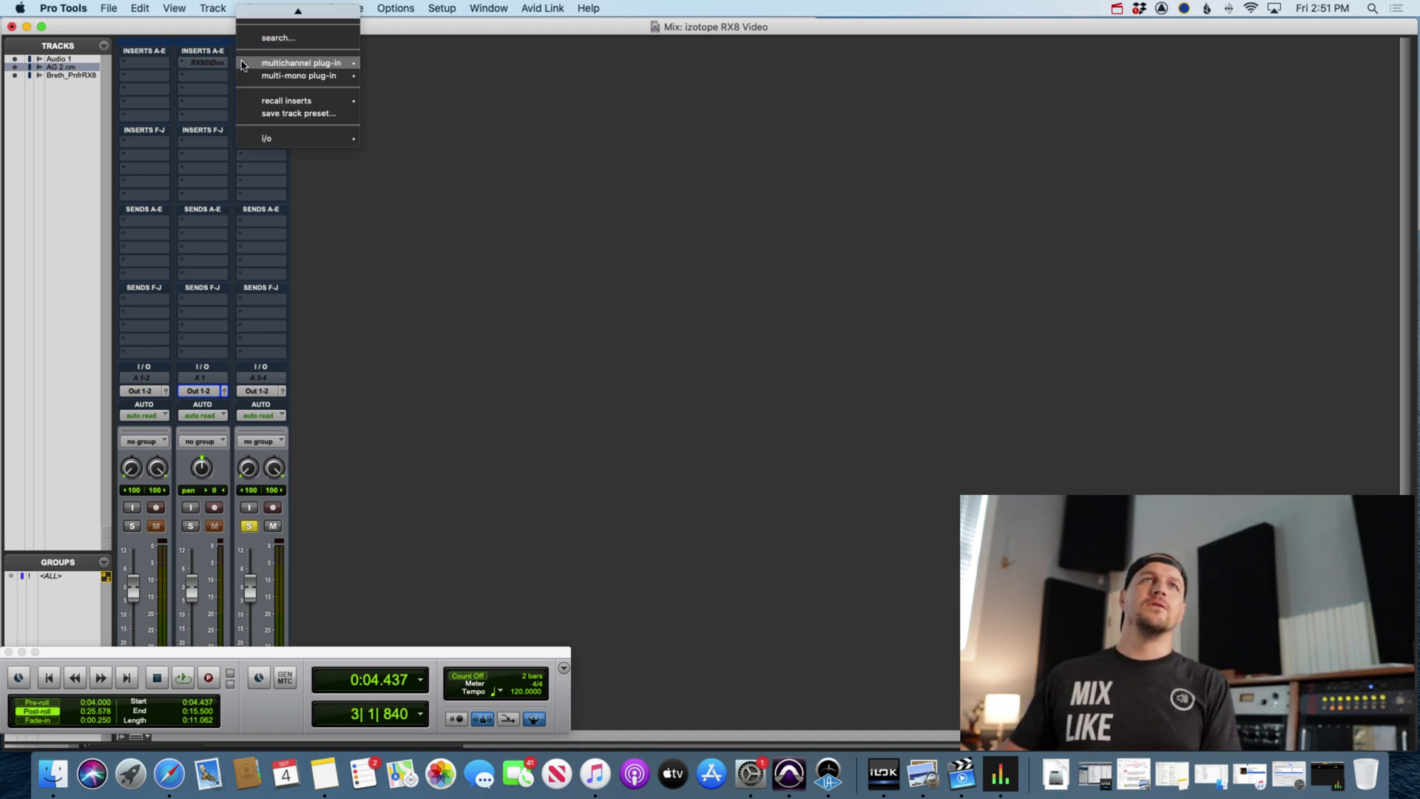
pyautogui.moveTo(281, 64)
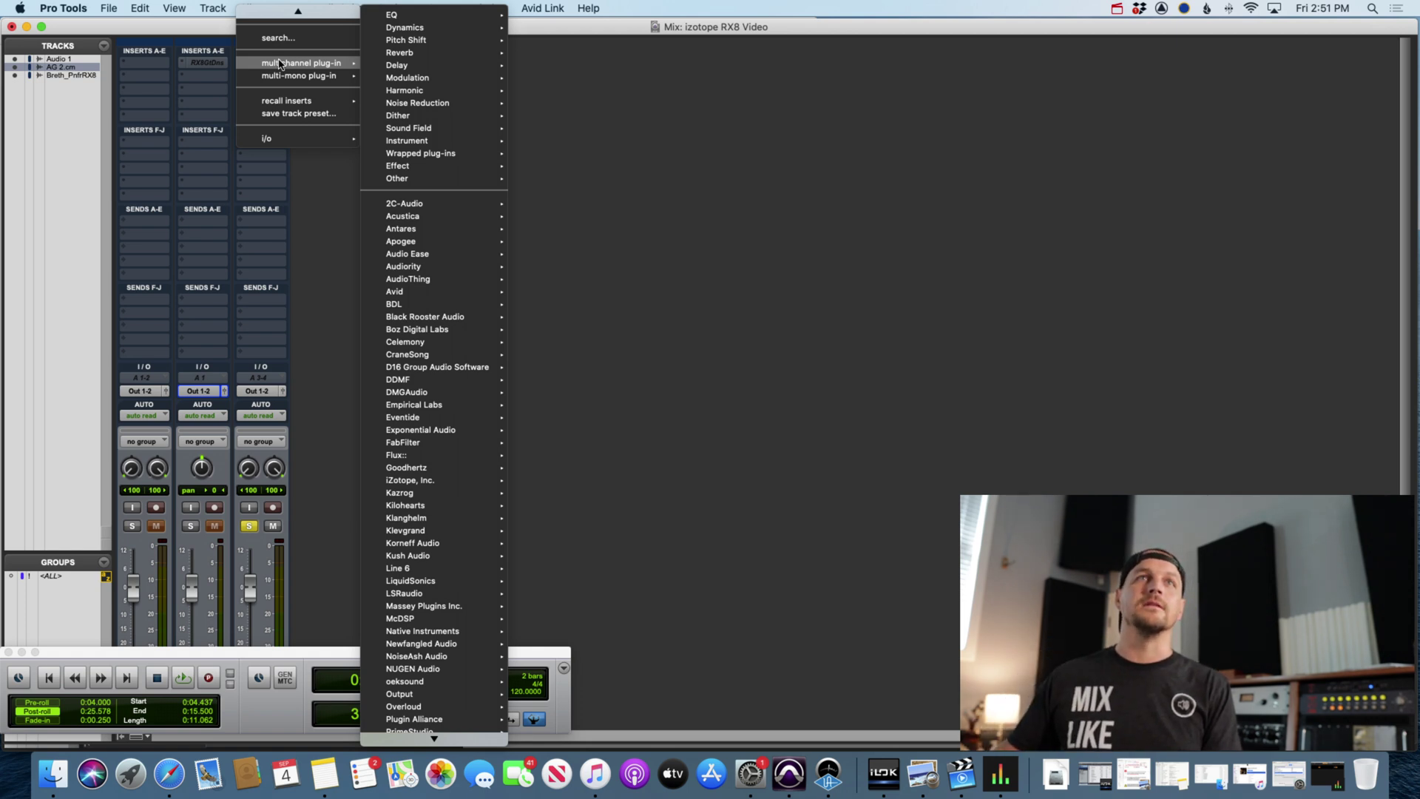
pyautogui.click(821, 328)
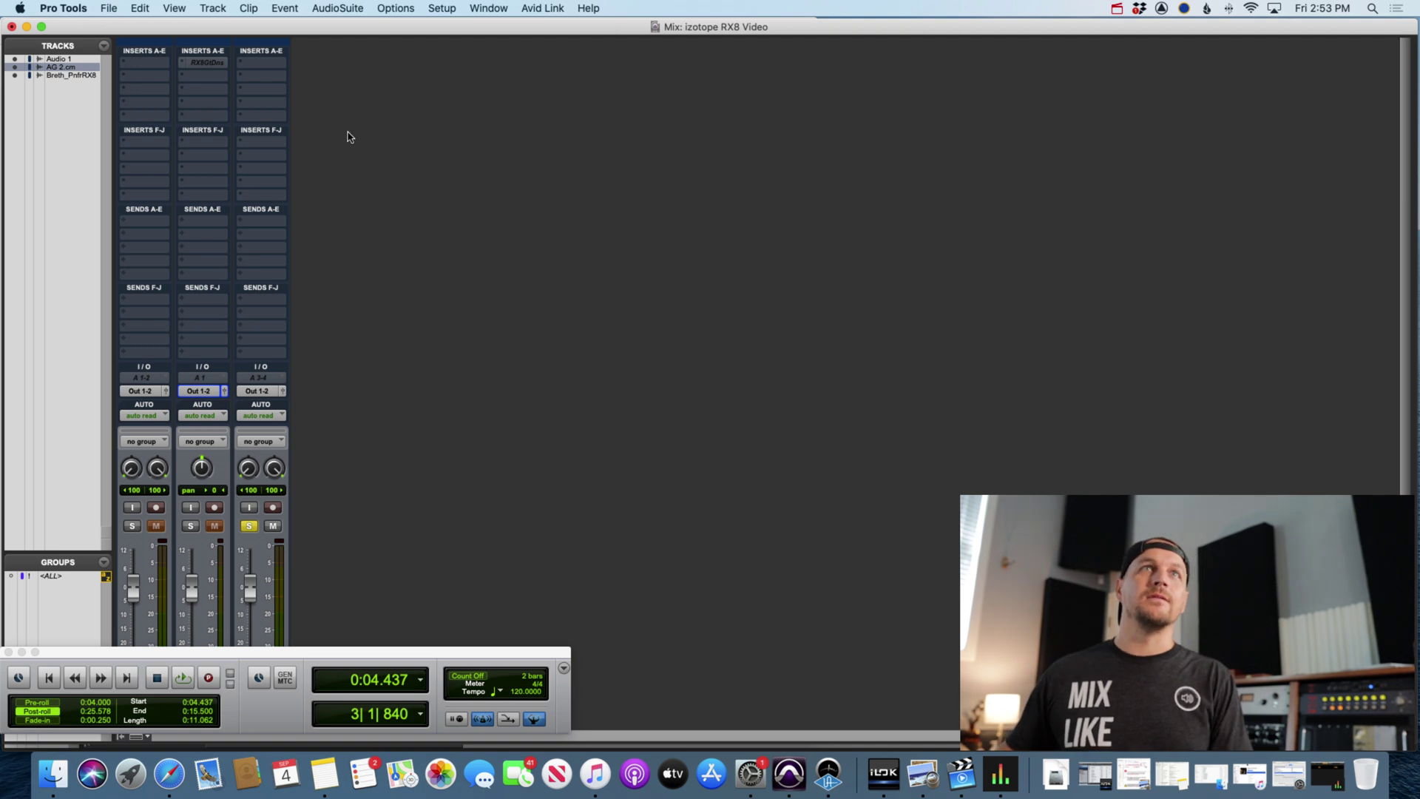
pyautogui.click(244, 64)
pyautogui.click(271, 40)
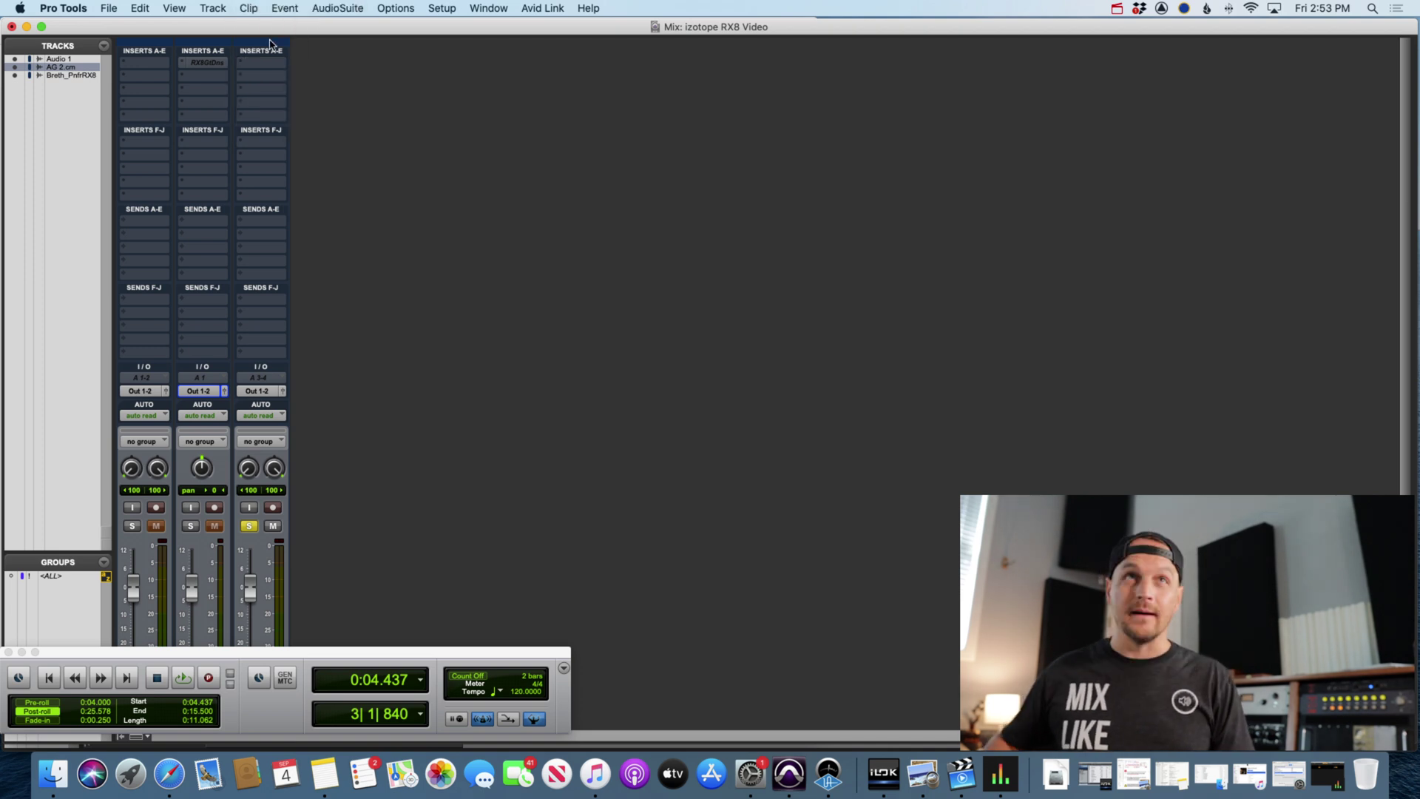
pyautogui.write('rx')
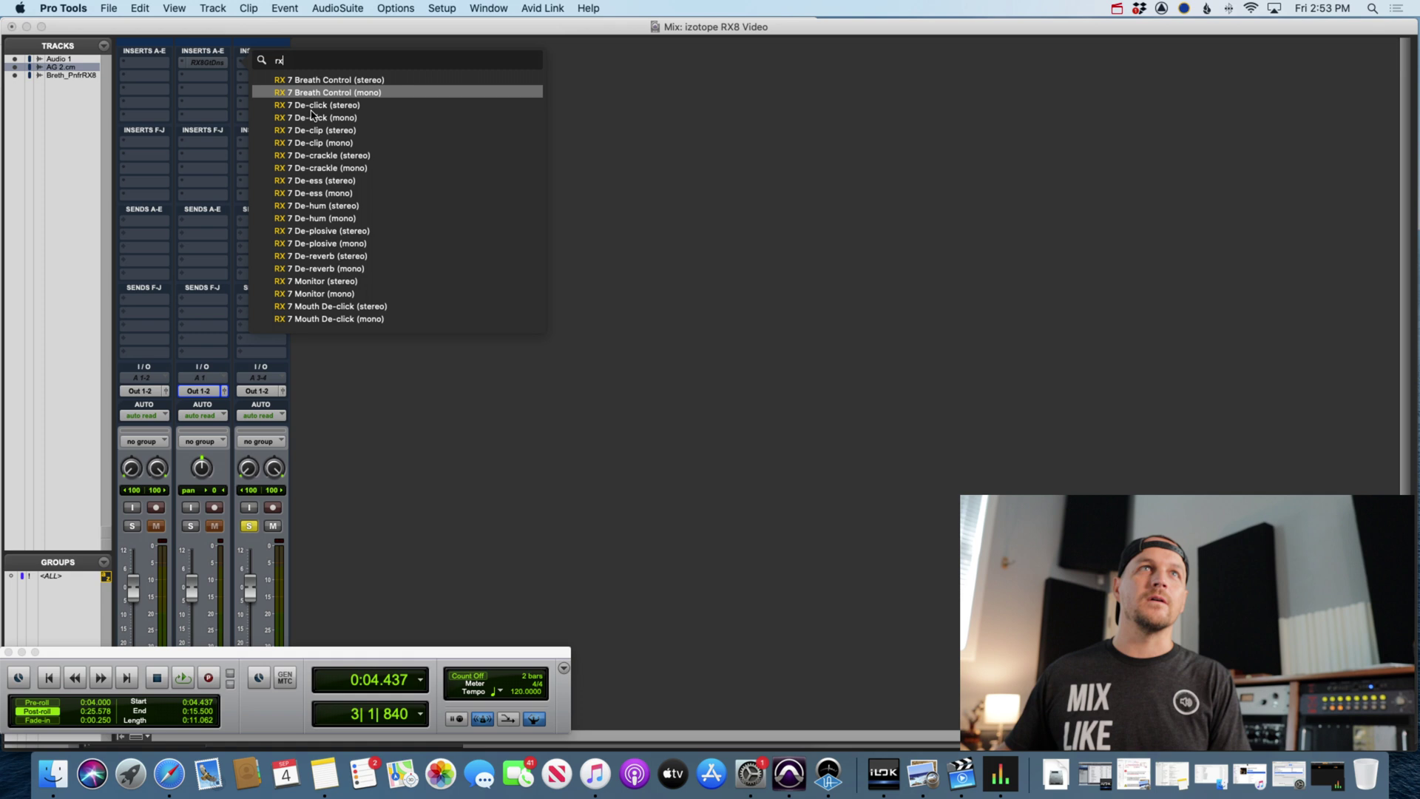
pyautogui.click(322, 155)
pyautogui.click(263, 65)
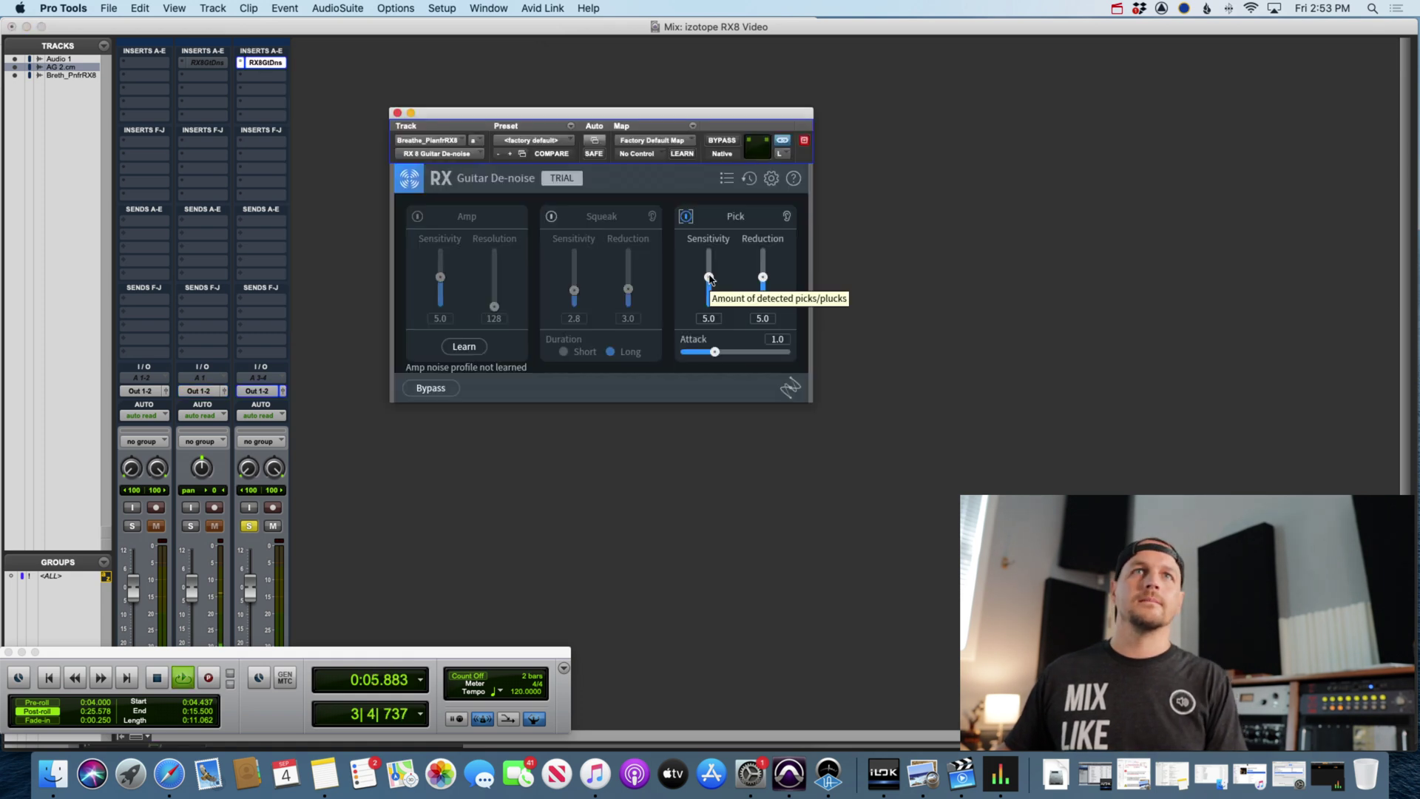
# Relocate playback to about 0:42 and unbypass Guitar De-noise on the piano track.
pyautogui.press('super+equal')
pyautogui.click(940, 421)
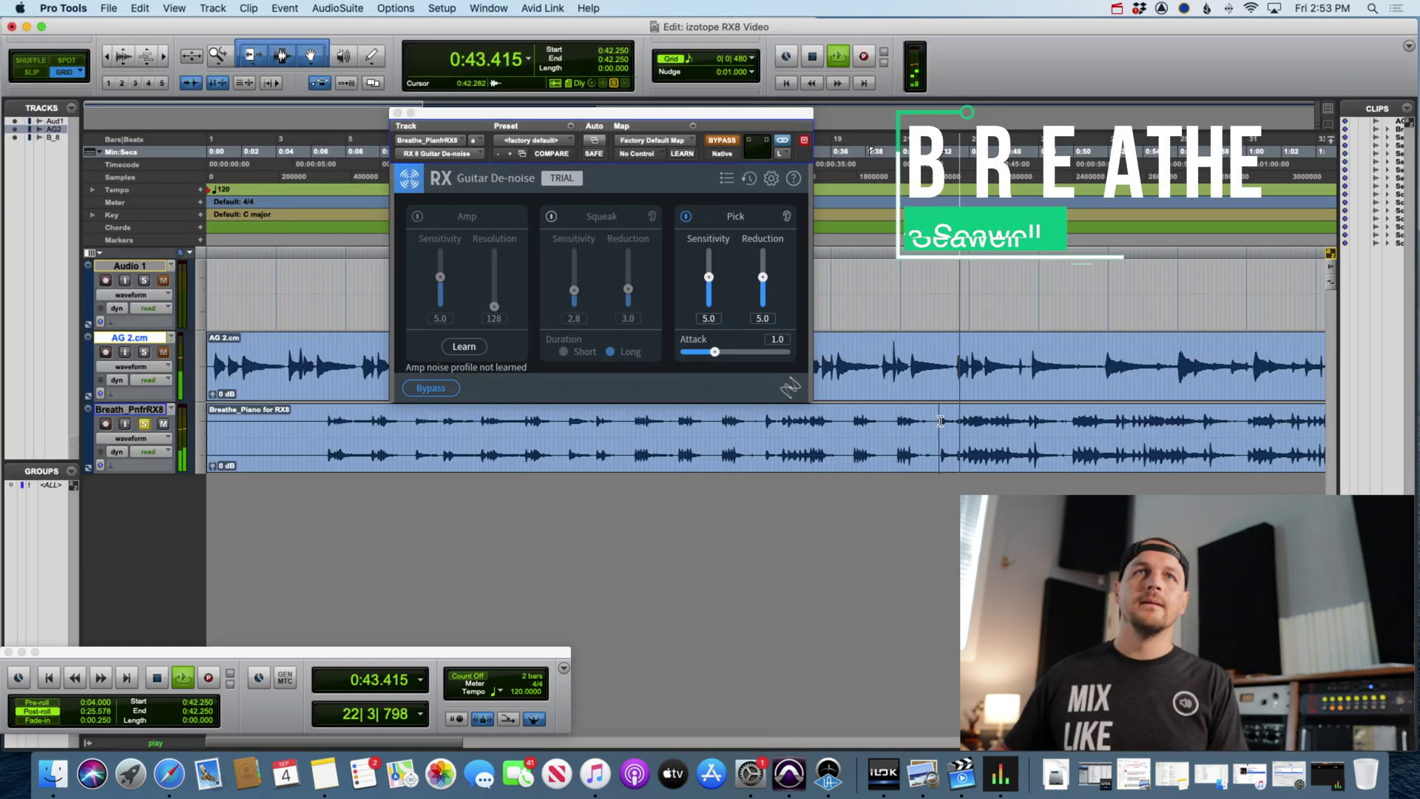
pyautogui.press('super+equal')
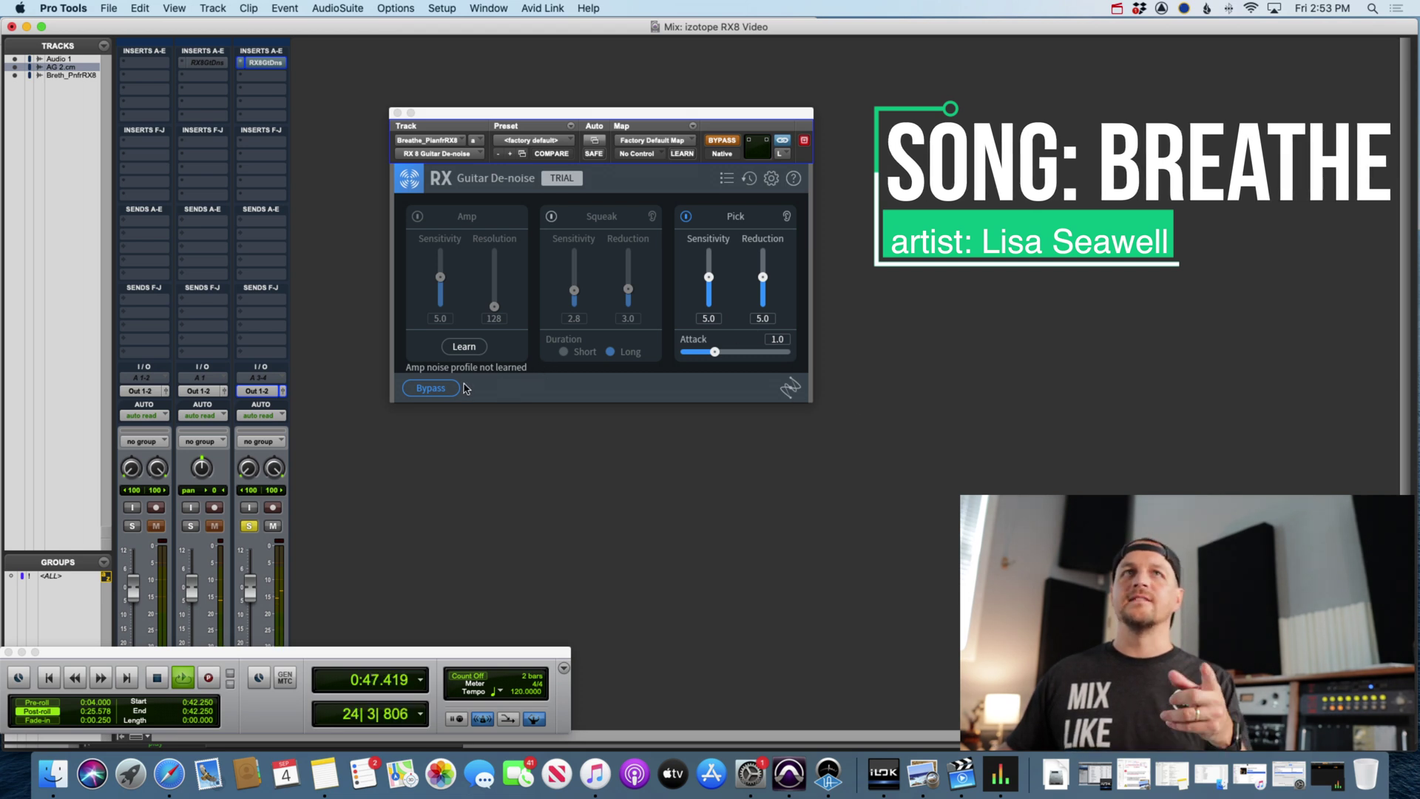
pyautogui.click(723, 141)
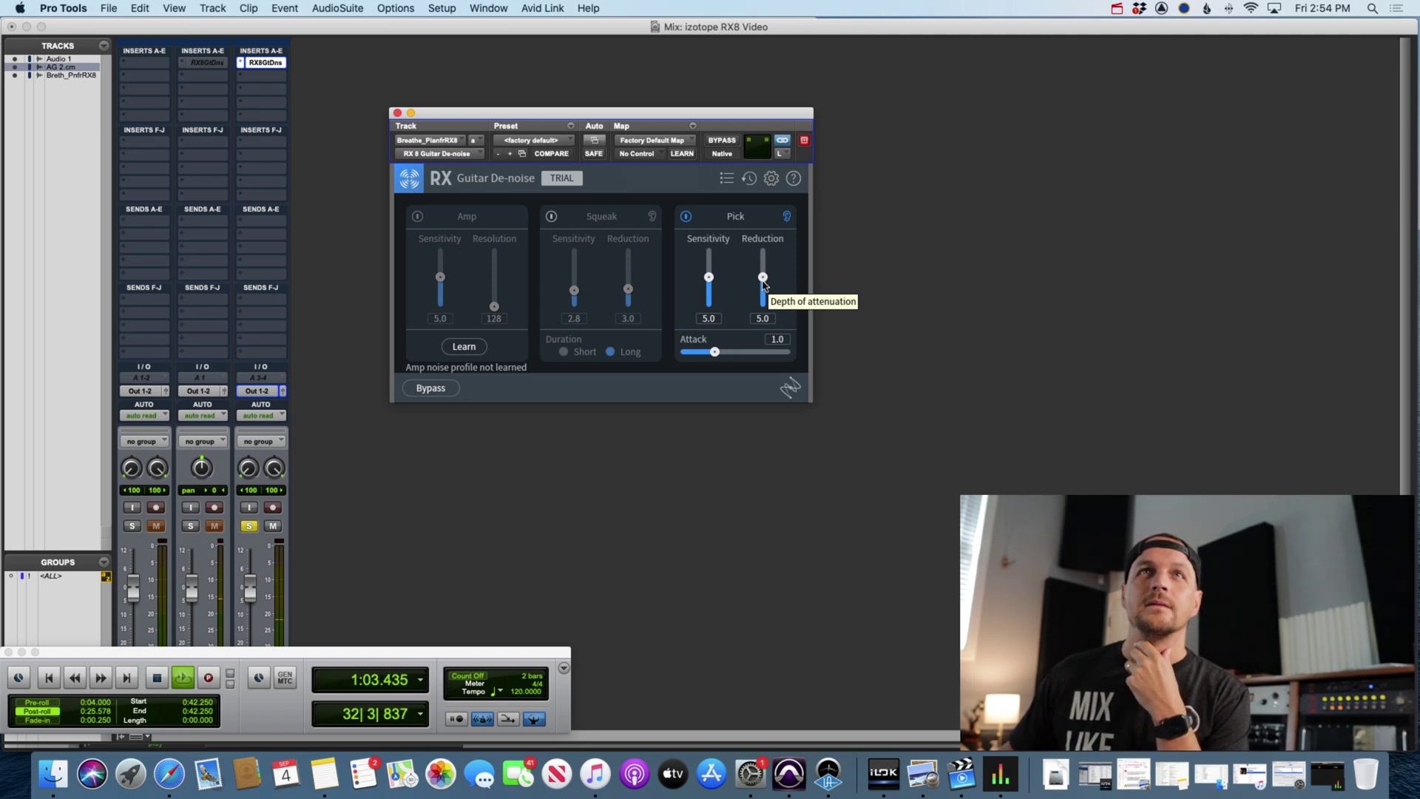
# Sweep Pick Reduction between near zero and 10.0 while listening to compare the pick removal.
pyautogui.moveTo(764, 282); pyautogui.dragTo(765, 280)
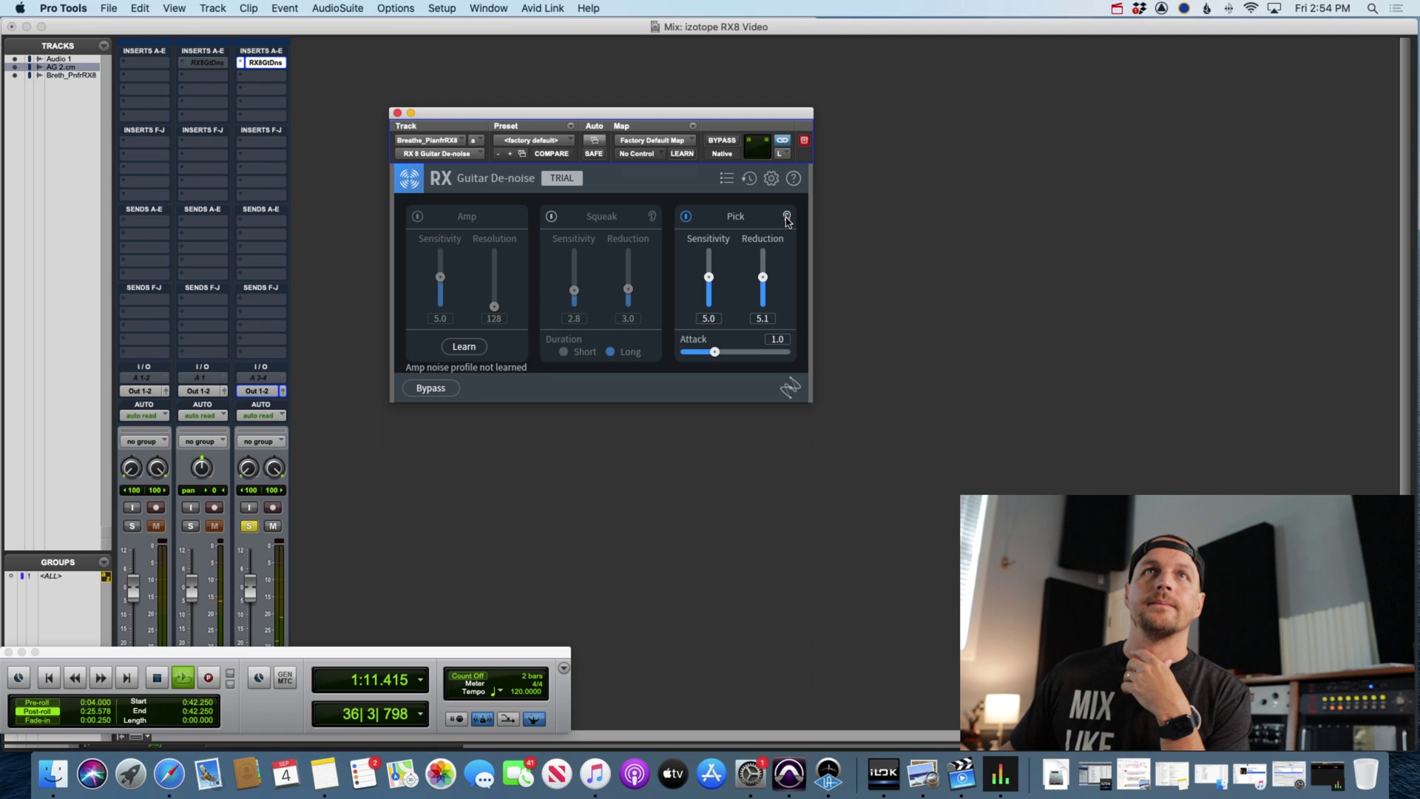
pyautogui.moveTo(764, 281); pyautogui.dragTo(770, 259)
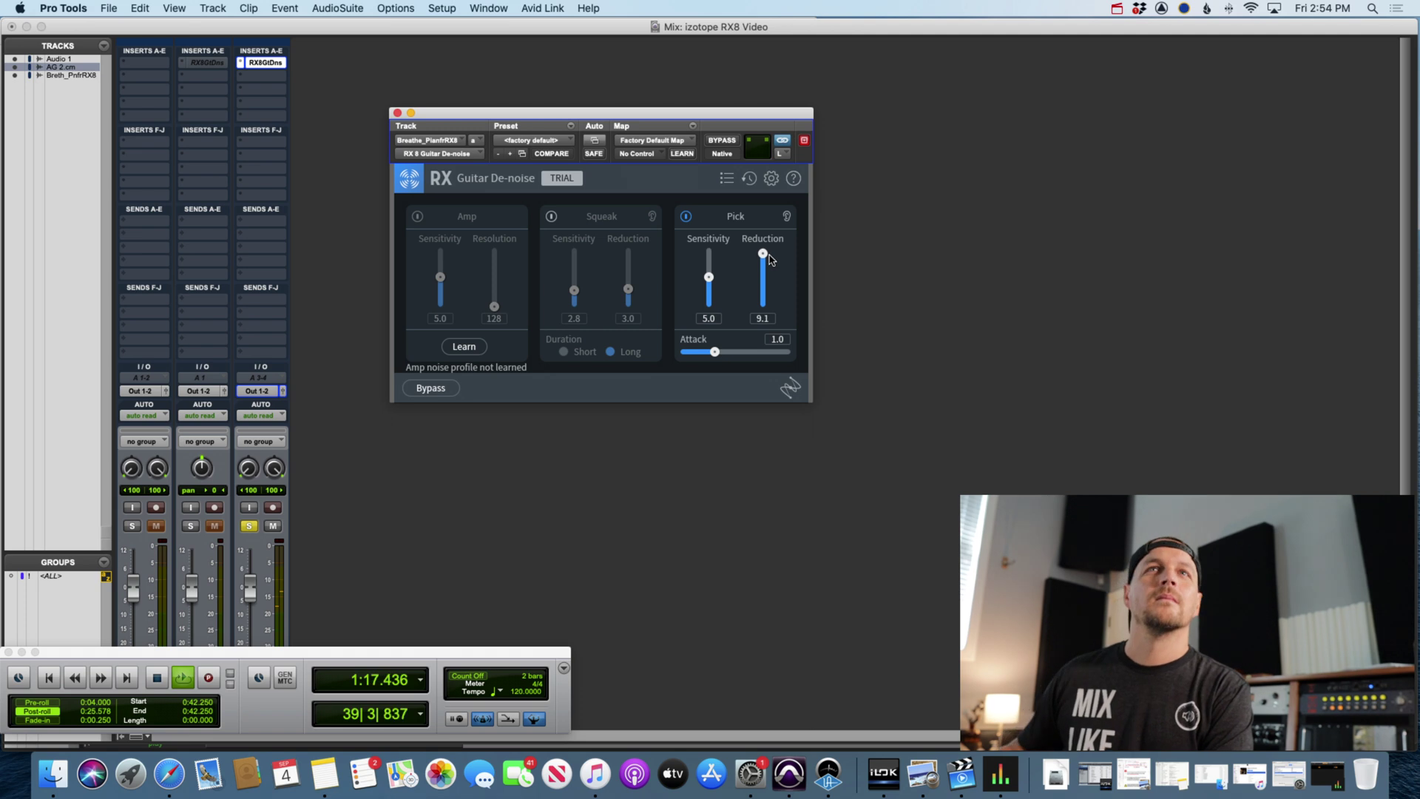
pyautogui.press('space')
pyautogui.press('space')
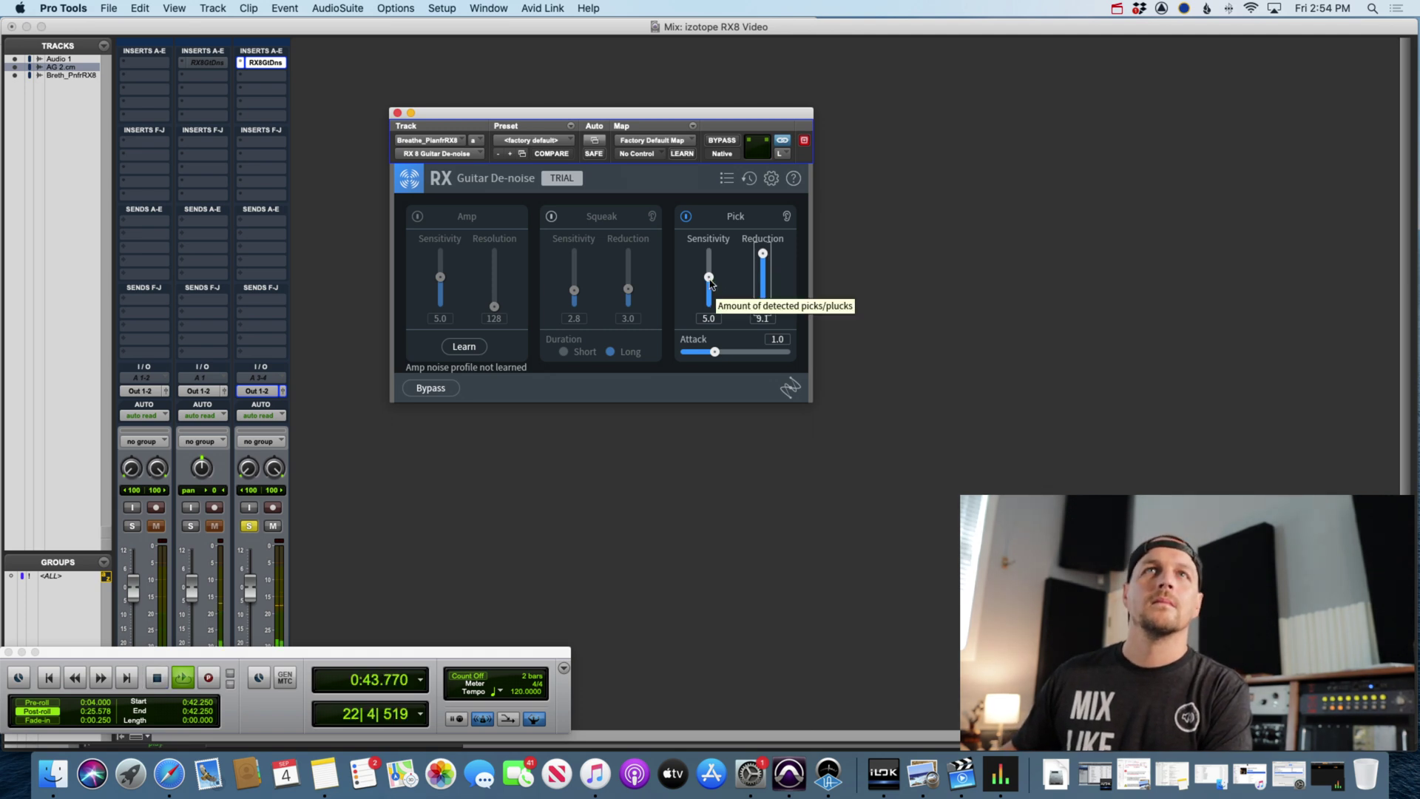
pyautogui.moveTo(766, 261); pyautogui.dragTo(763, 250)
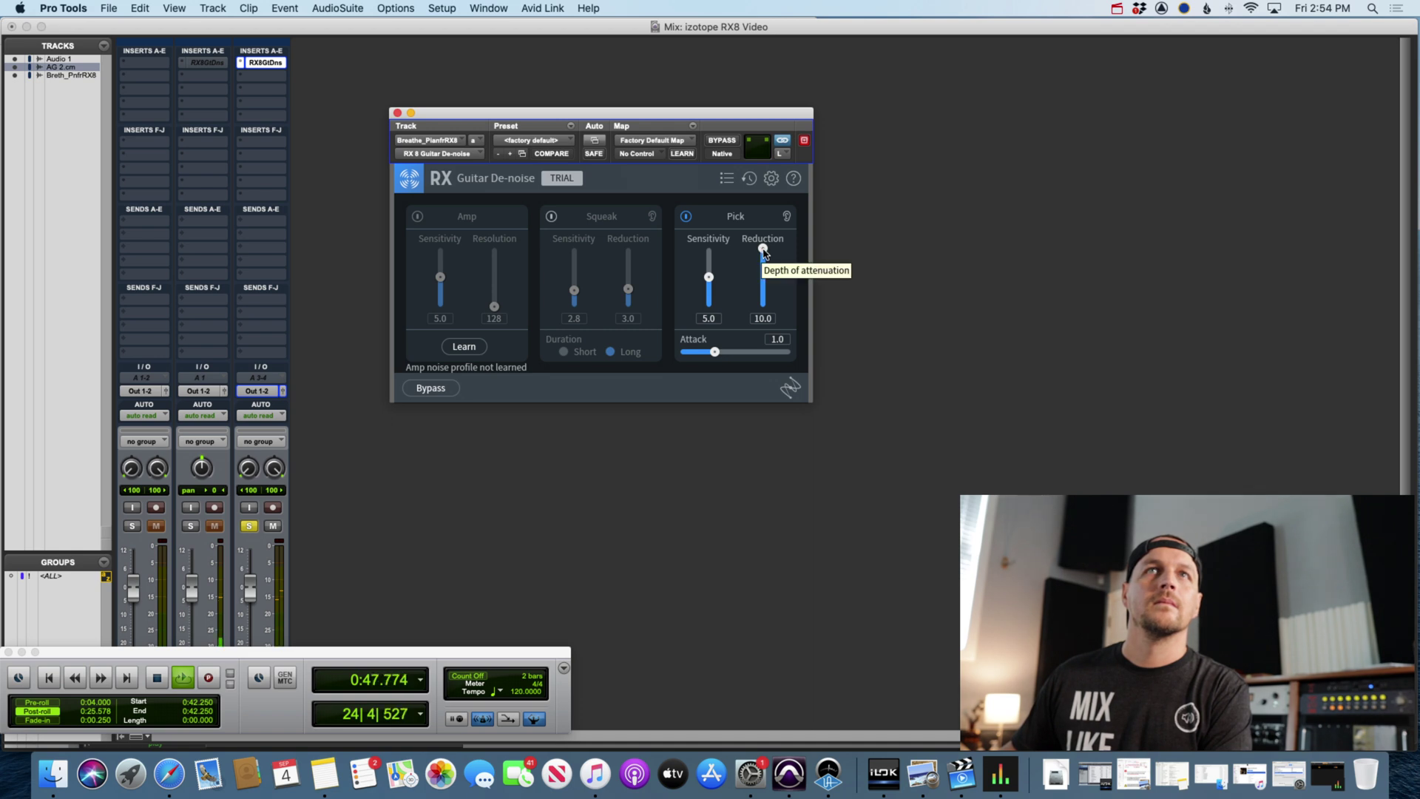
pyautogui.moveTo(763, 250); pyautogui.dragTo(763, 311)
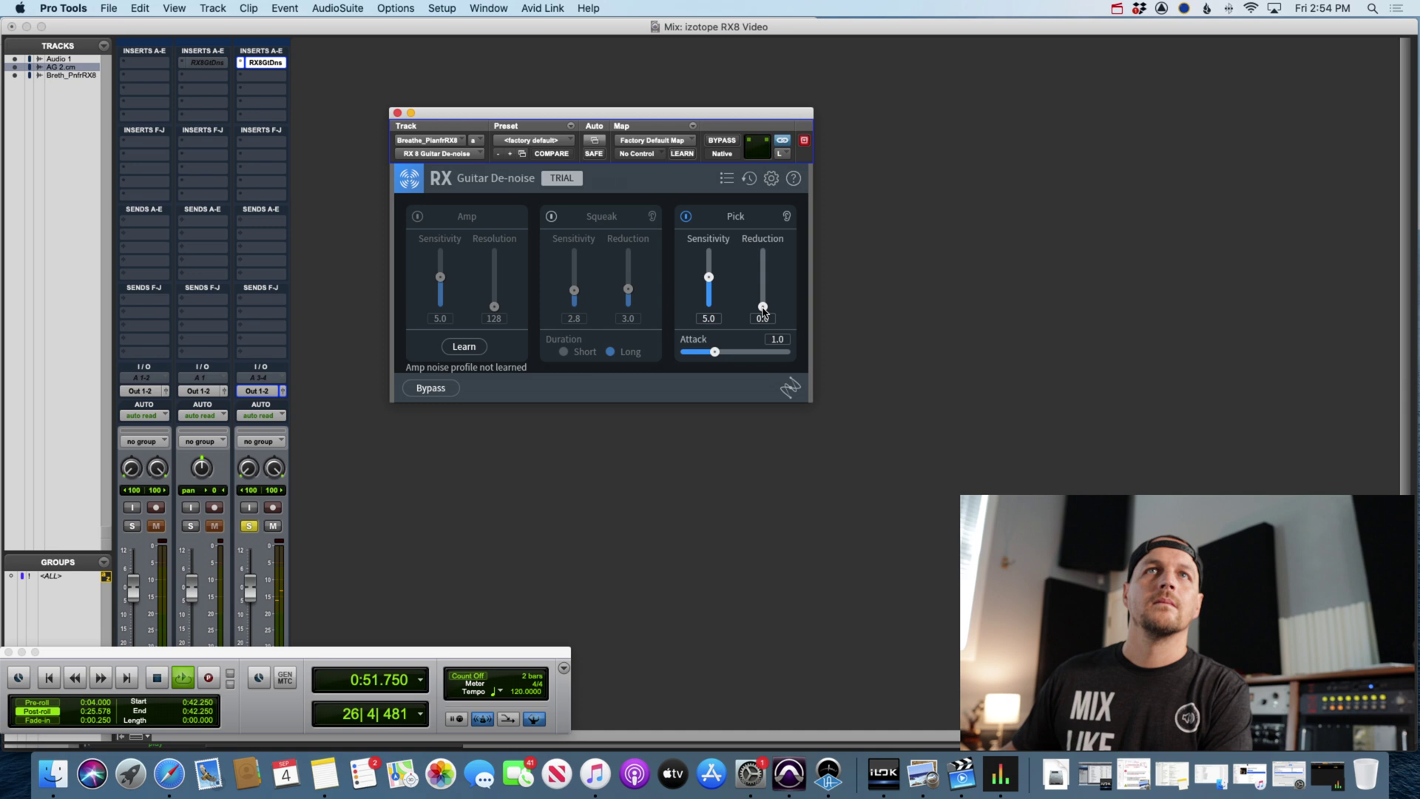
pyautogui.moveTo(763, 311); pyautogui.dragTo(764, 259)
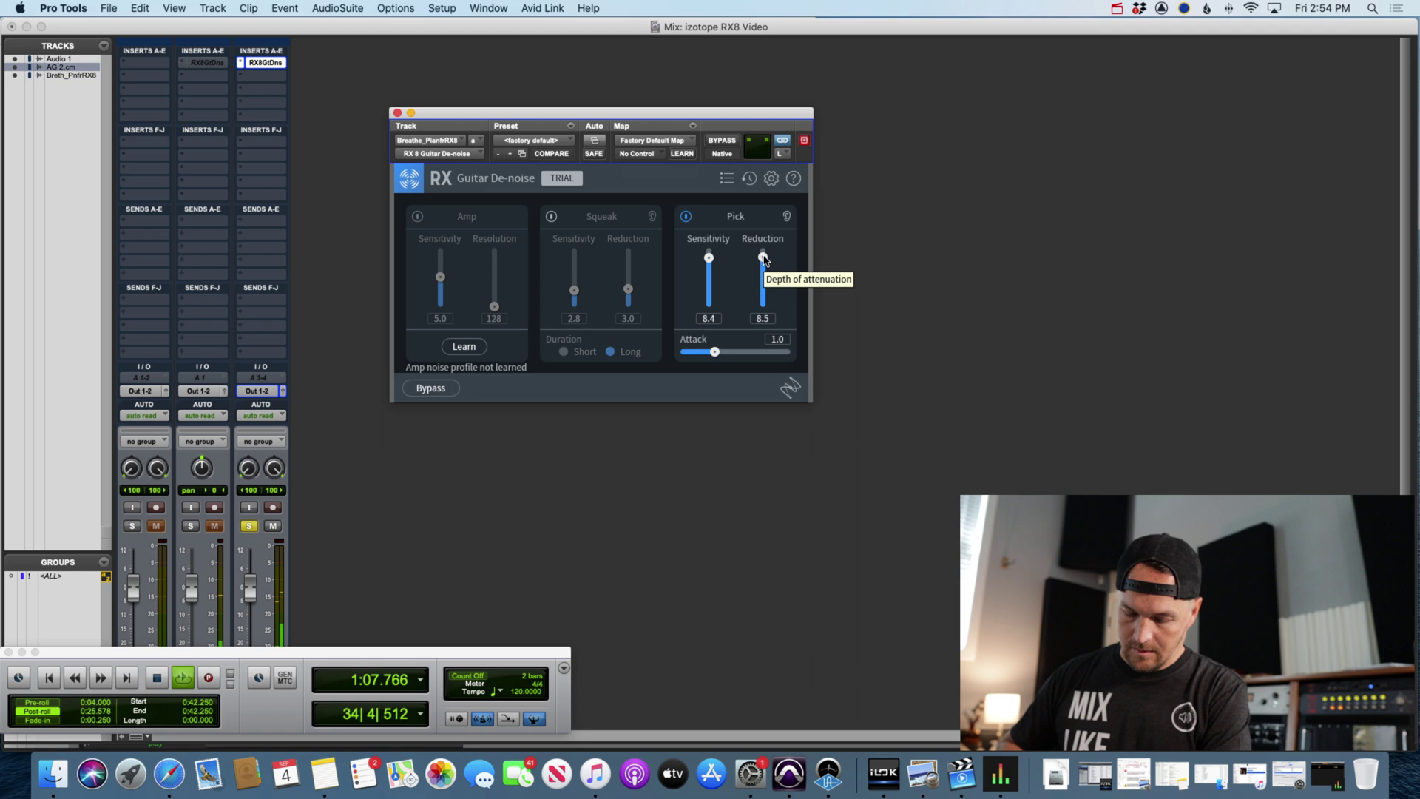
# Replay from 0:42.250, cut Pick Attack to 0.1 and raise Pick Sensitivity to 10.0.
pyautogui.press('space')
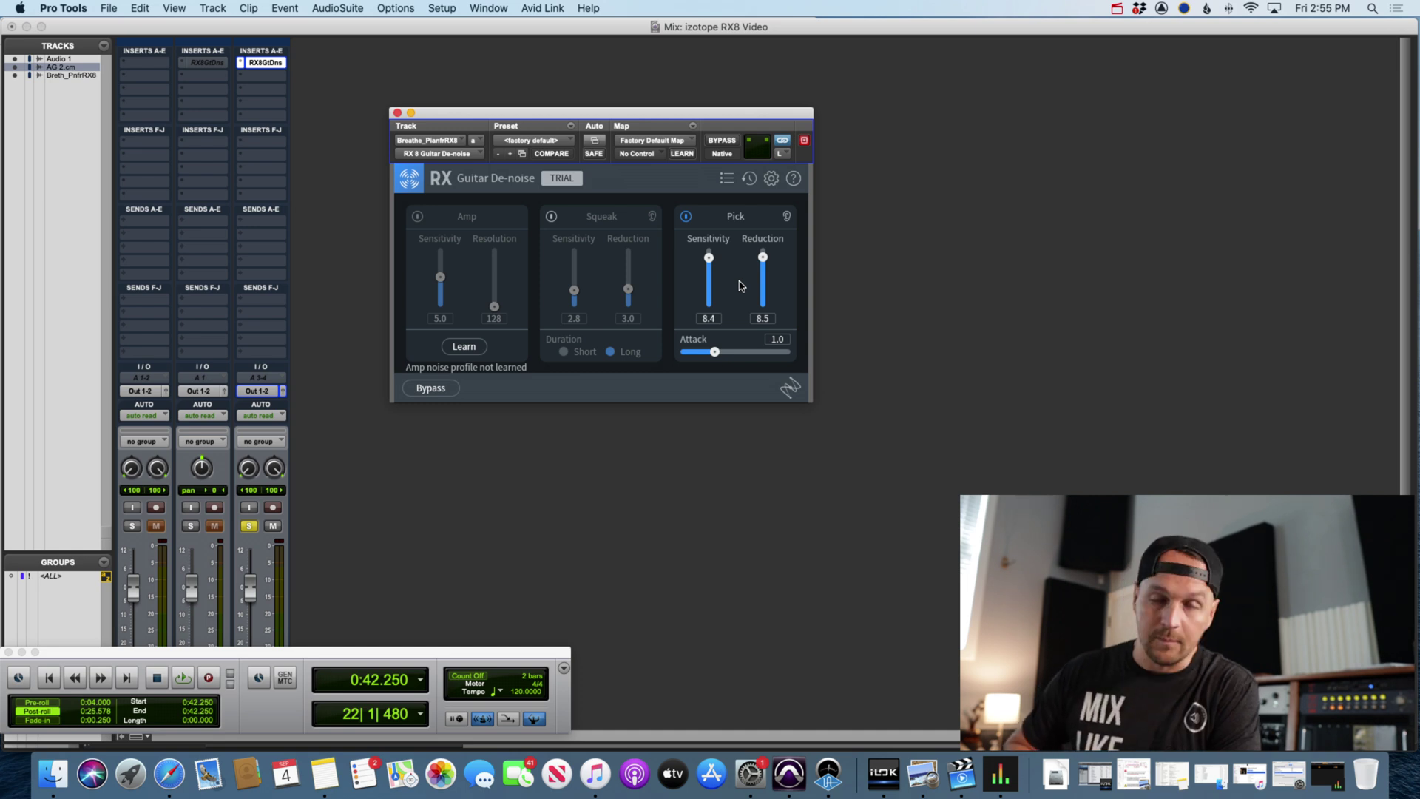
pyautogui.press('space')
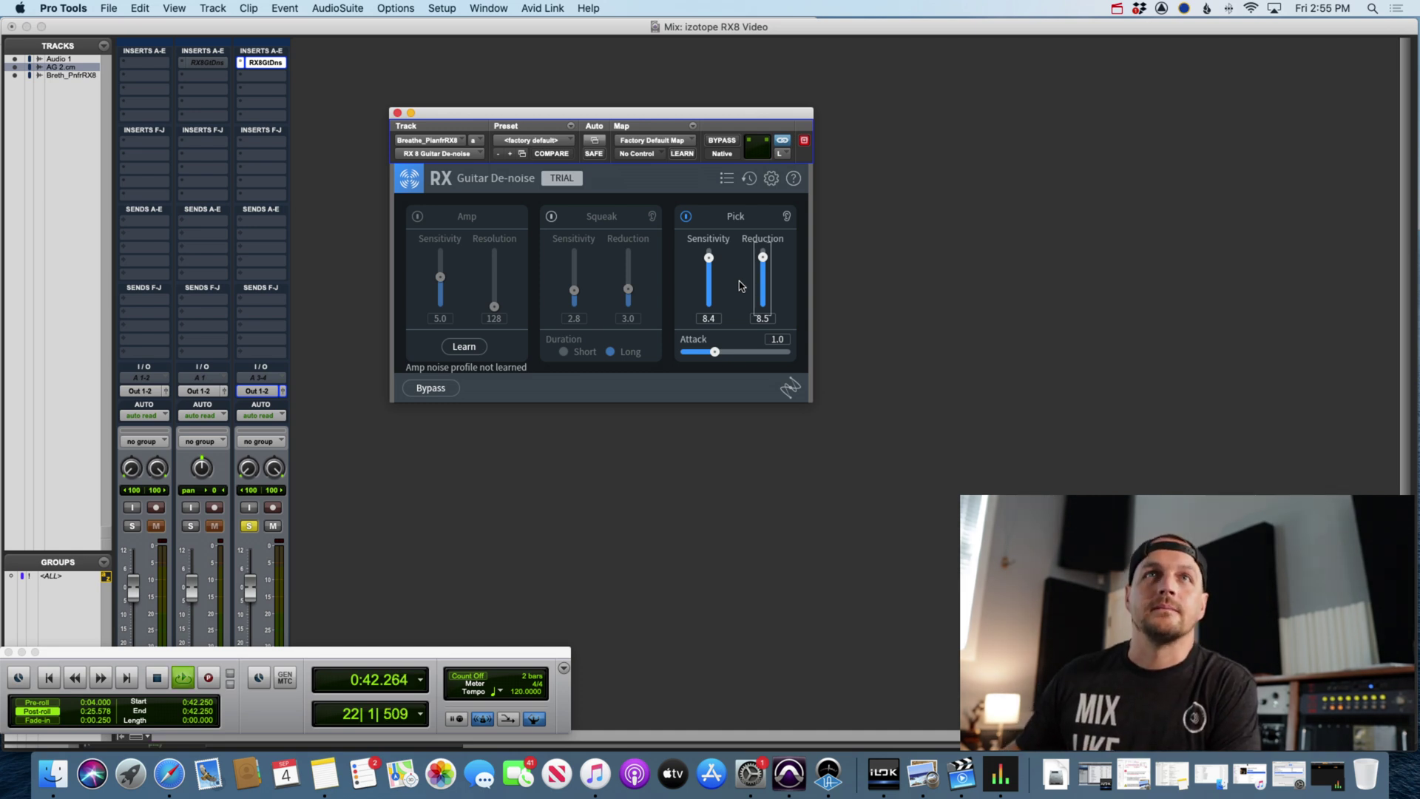
pyautogui.moveTo(713, 352); pyautogui.dragTo(675, 354)
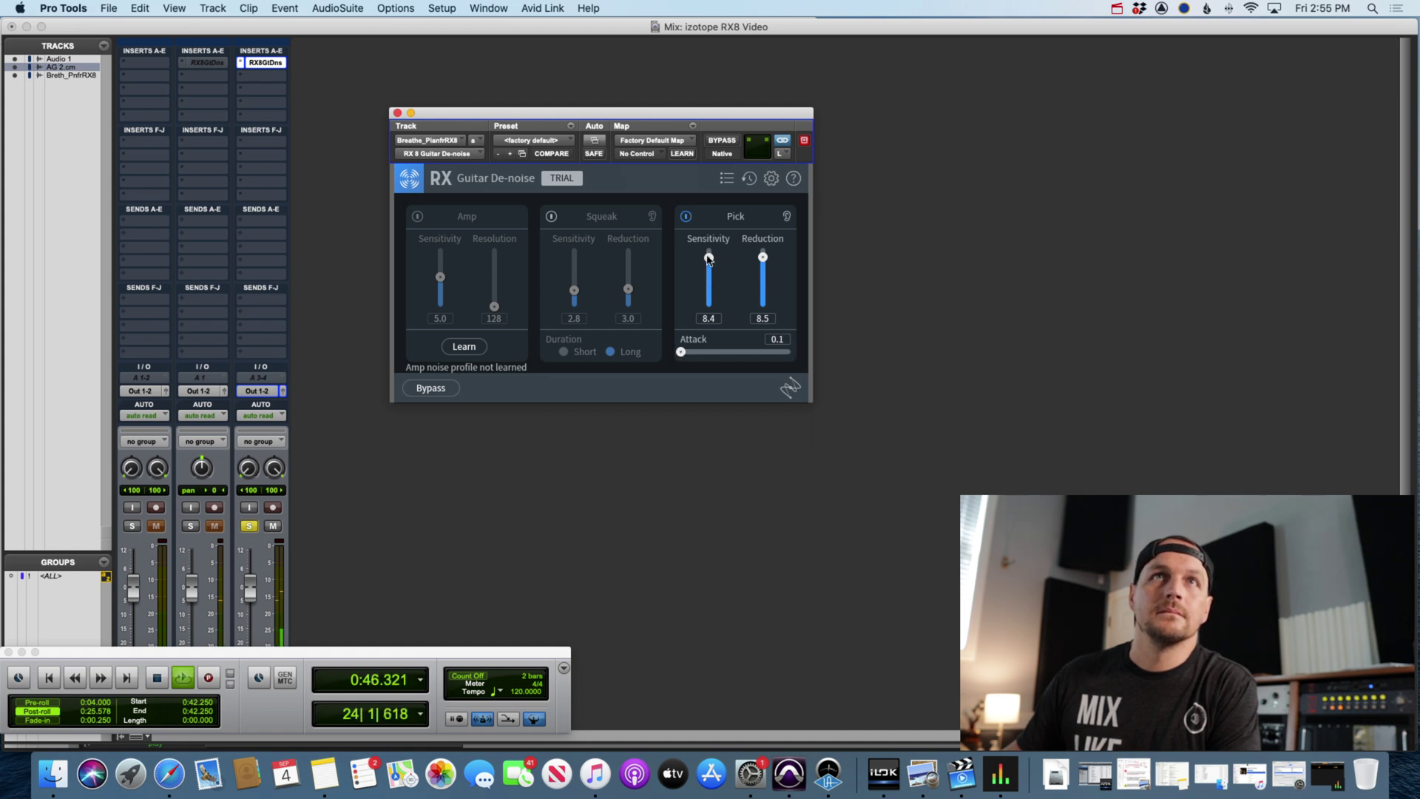
pyautogui.moveTo(708, 257); pyautogui.dragTo(775, 218)
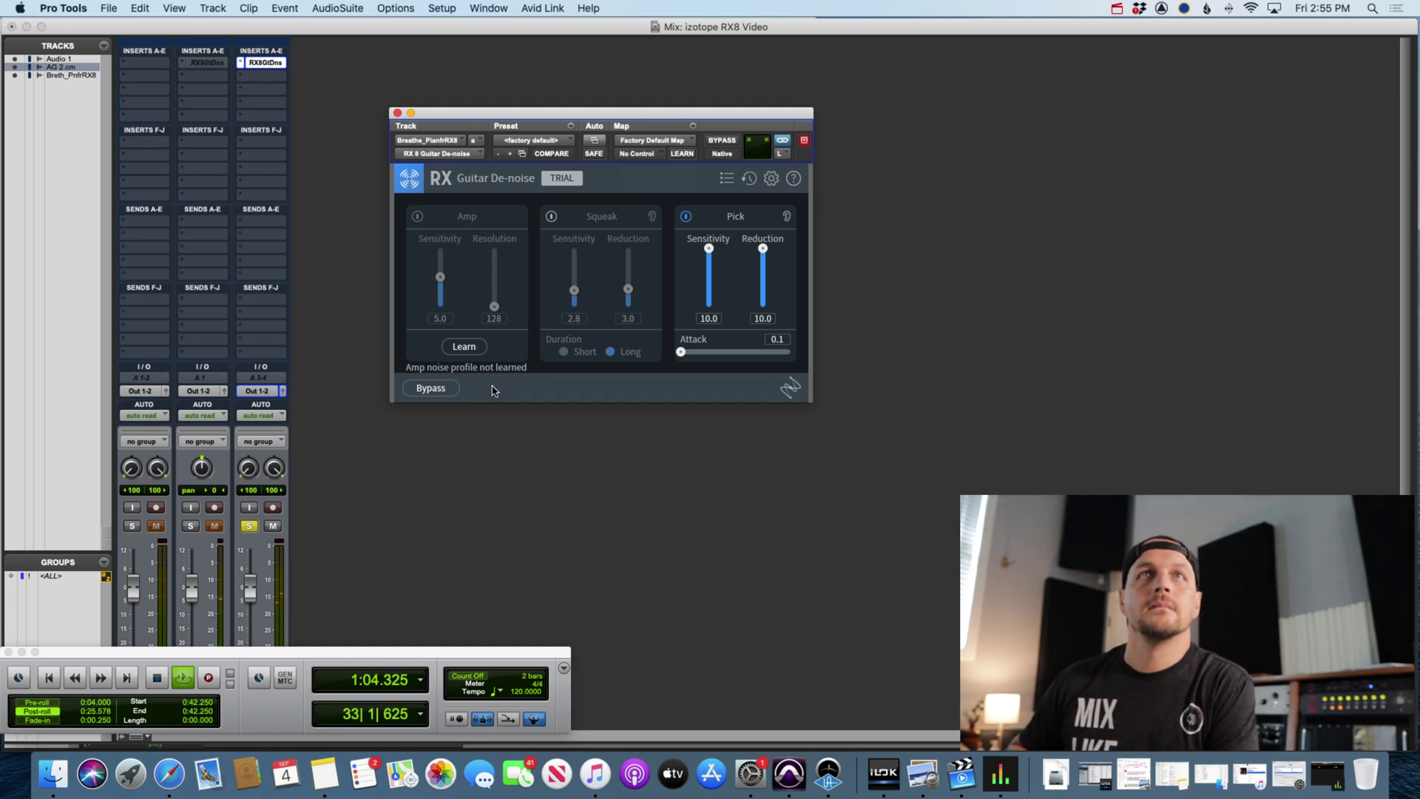
pyautogui.press('space')
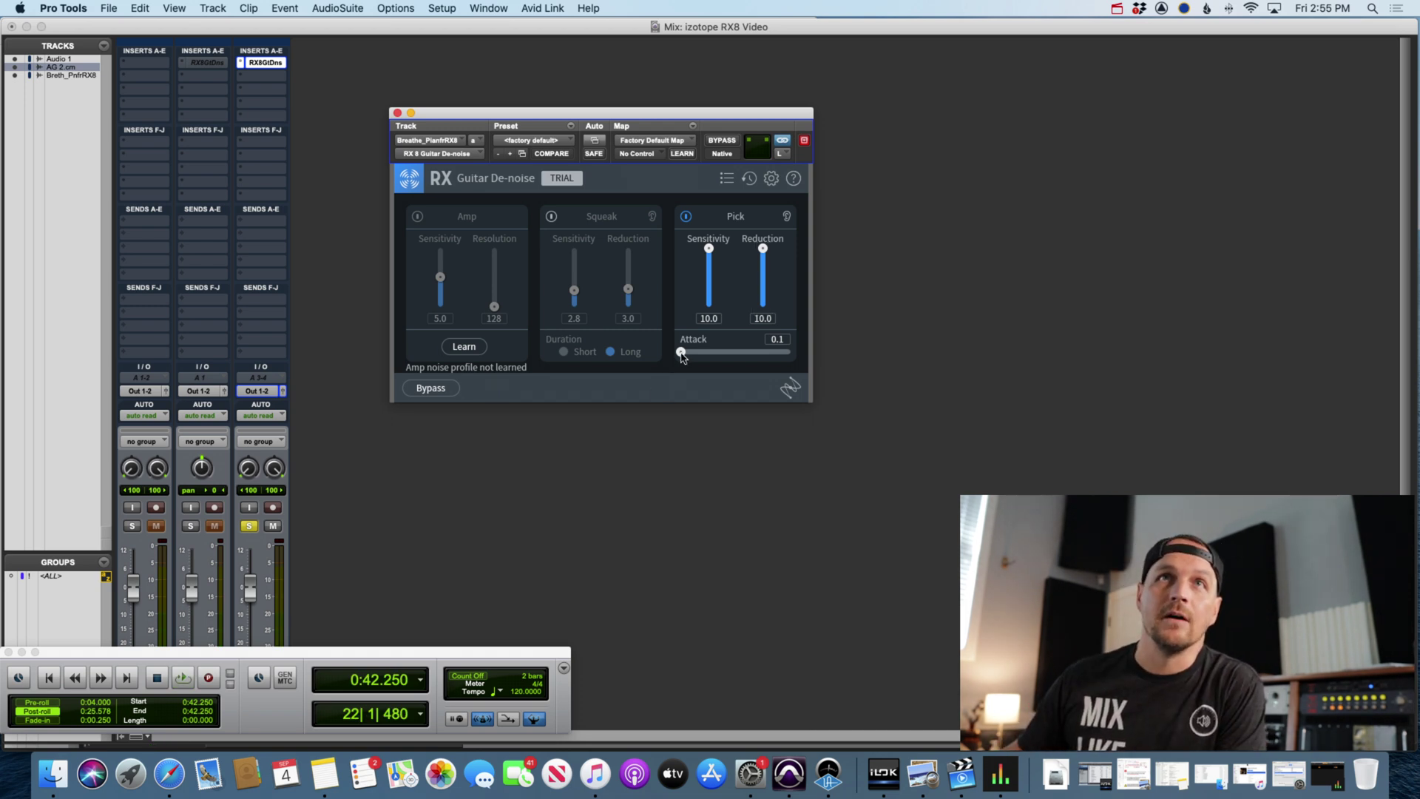
# Briefly try a slower Pick Attack on the piano's Guitar De-noise.
pyautogui.moveTo(680, 353)
pyautogui.mouseDown()
pyautogui.moveTo(788, 354)
pyautogui.moveTo(682, 353)
pyautogui.mouseUp()
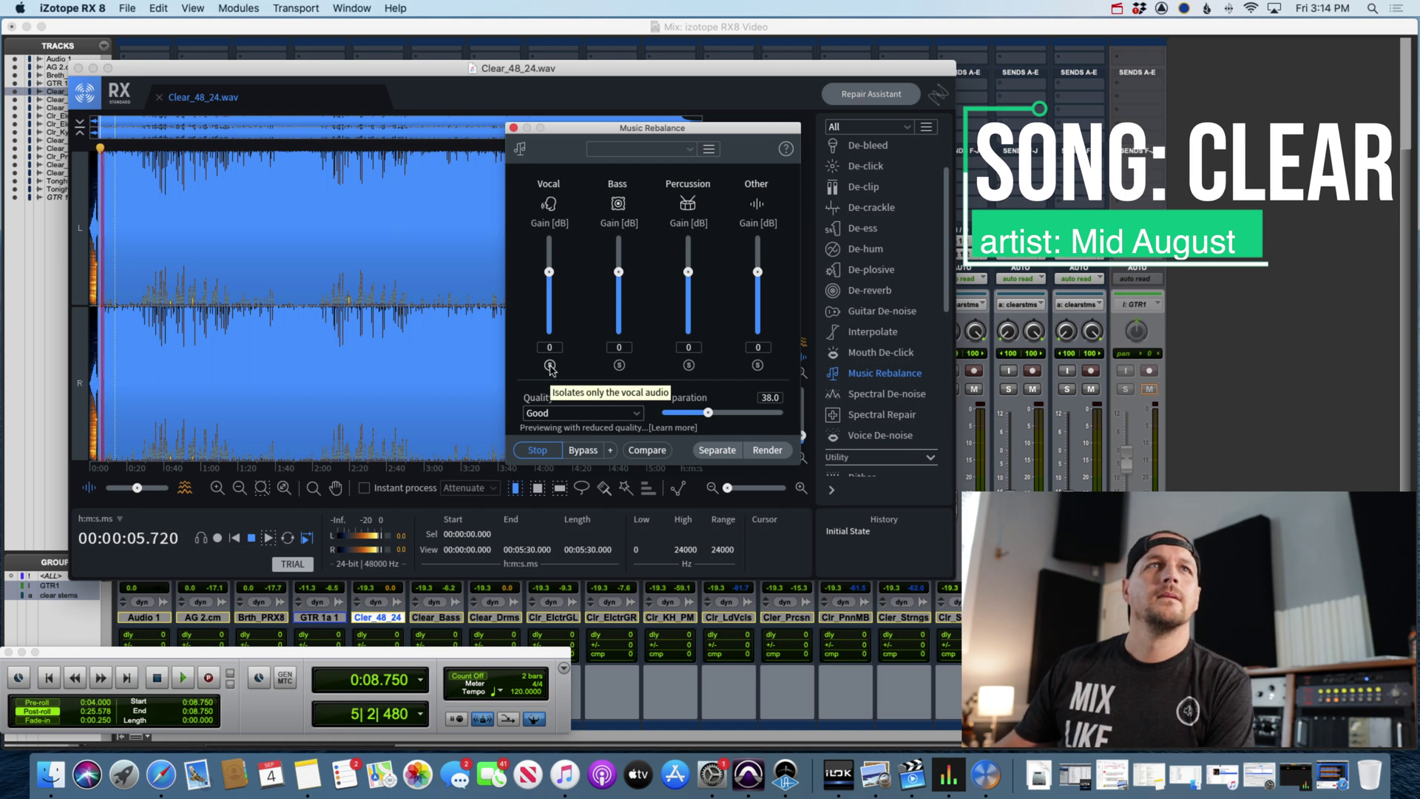
# Solo the vocal in Music Rebalance and audition its gain at +10 dB, then back at 0 dB.
pyautogui.click(550, 366)
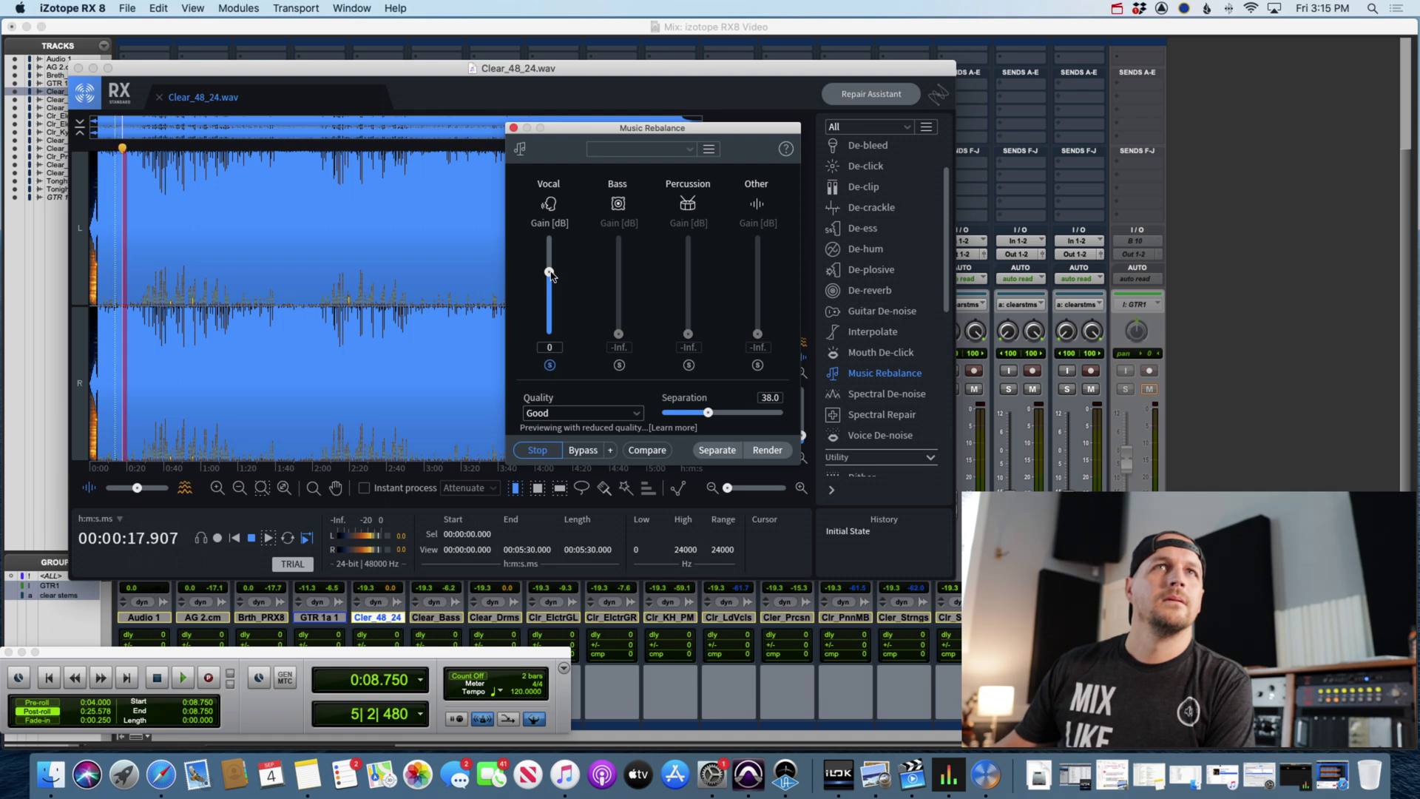
pyautogui.moveTo(548, 270); pyautogui.dragTo(551, 249)
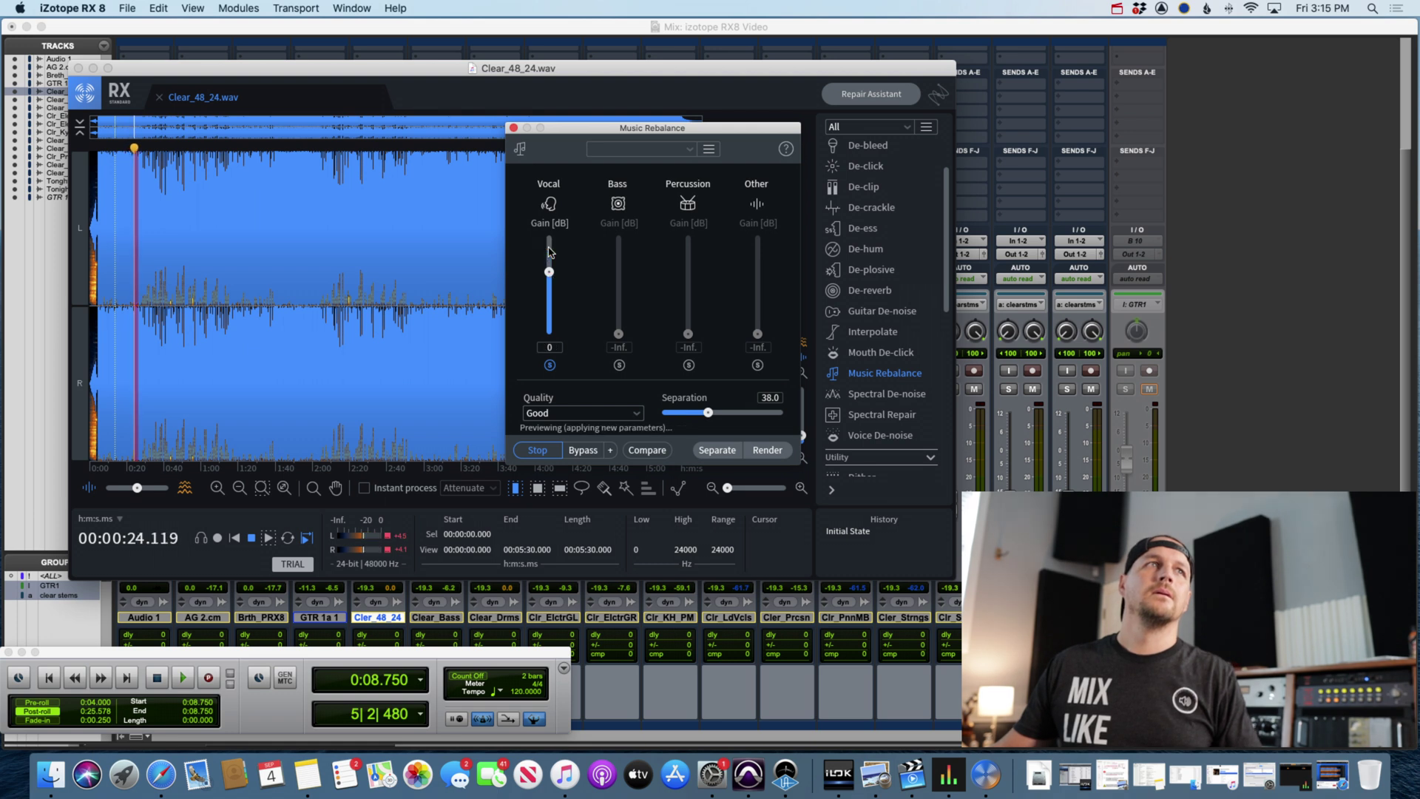
pyautogui.moveTo(549, 249); pyautogui.dragTo(549, 271)
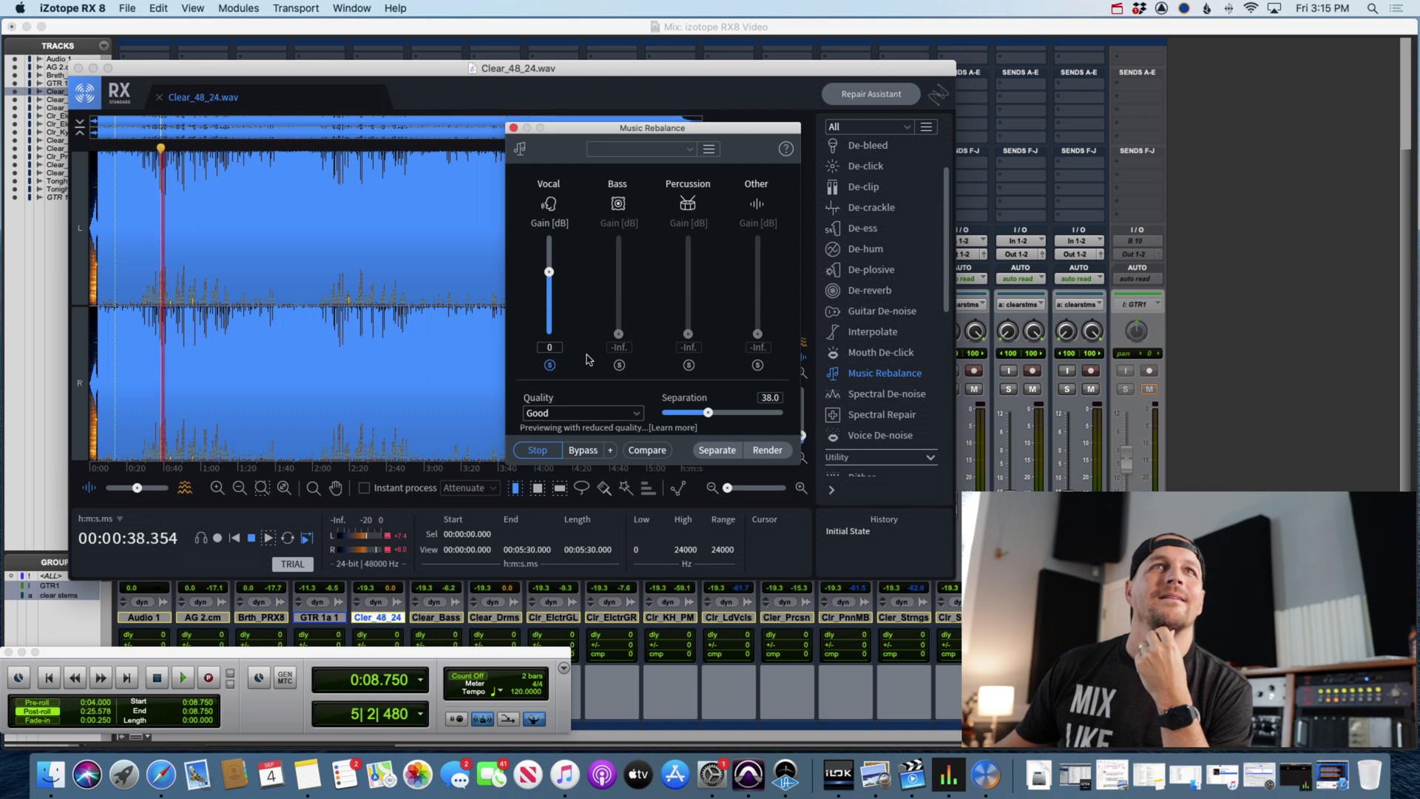
pyautogui.press('space')
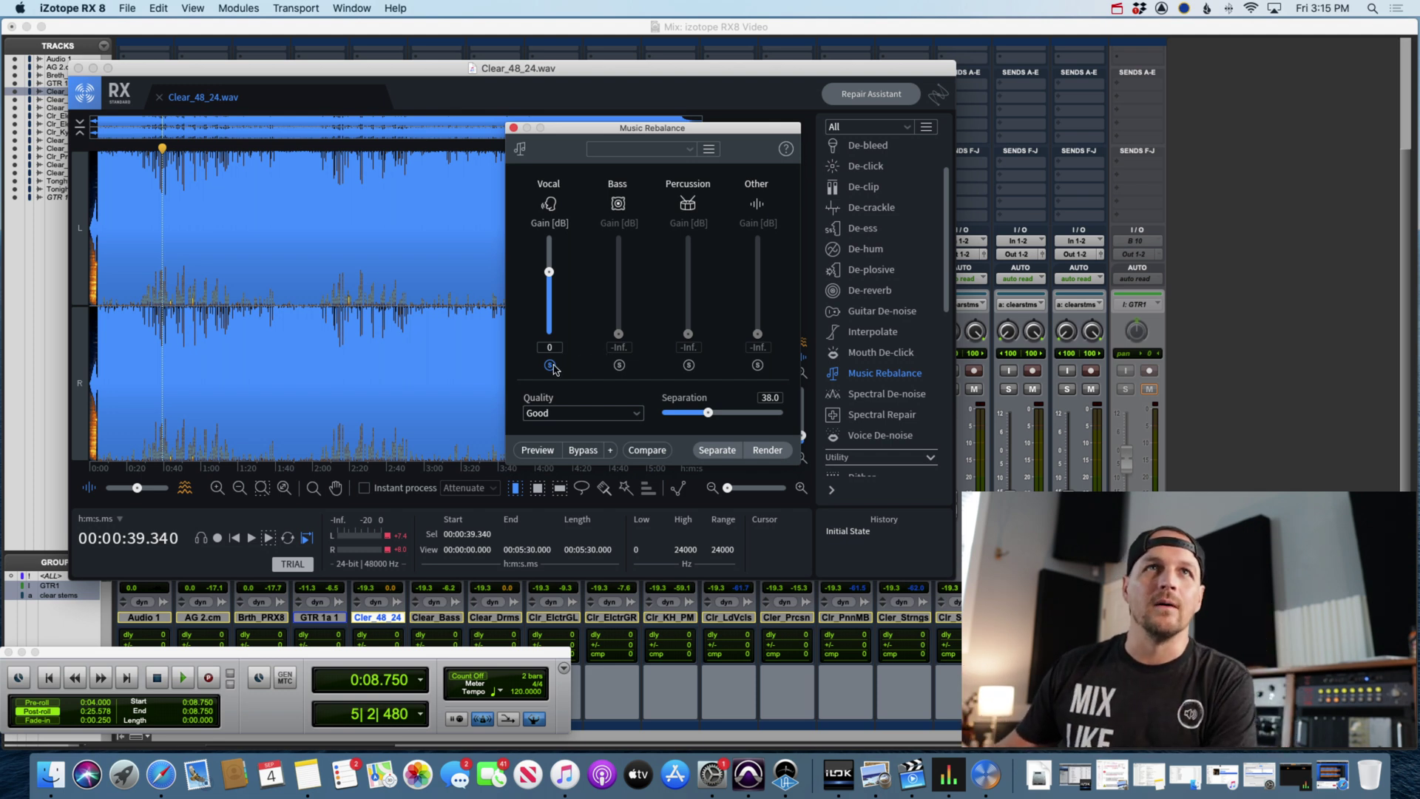
# Unsolo Vocal, set separation Quality to Best, and solo Vocal again.
pyautogui.click(550, 365)
pyautogui.click(583, 413)
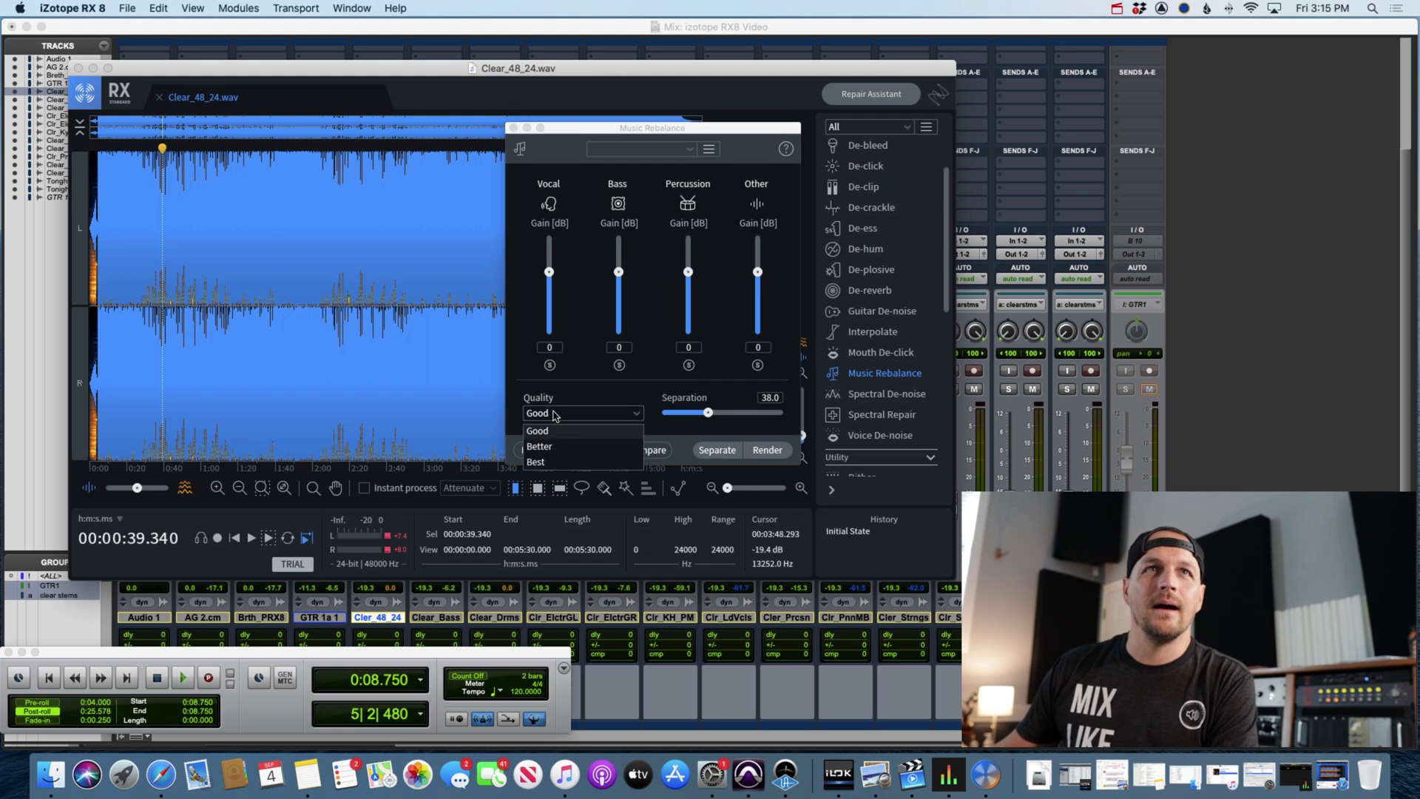
pyautogui.click(562, 450)
pyautogui.click(554, 417)
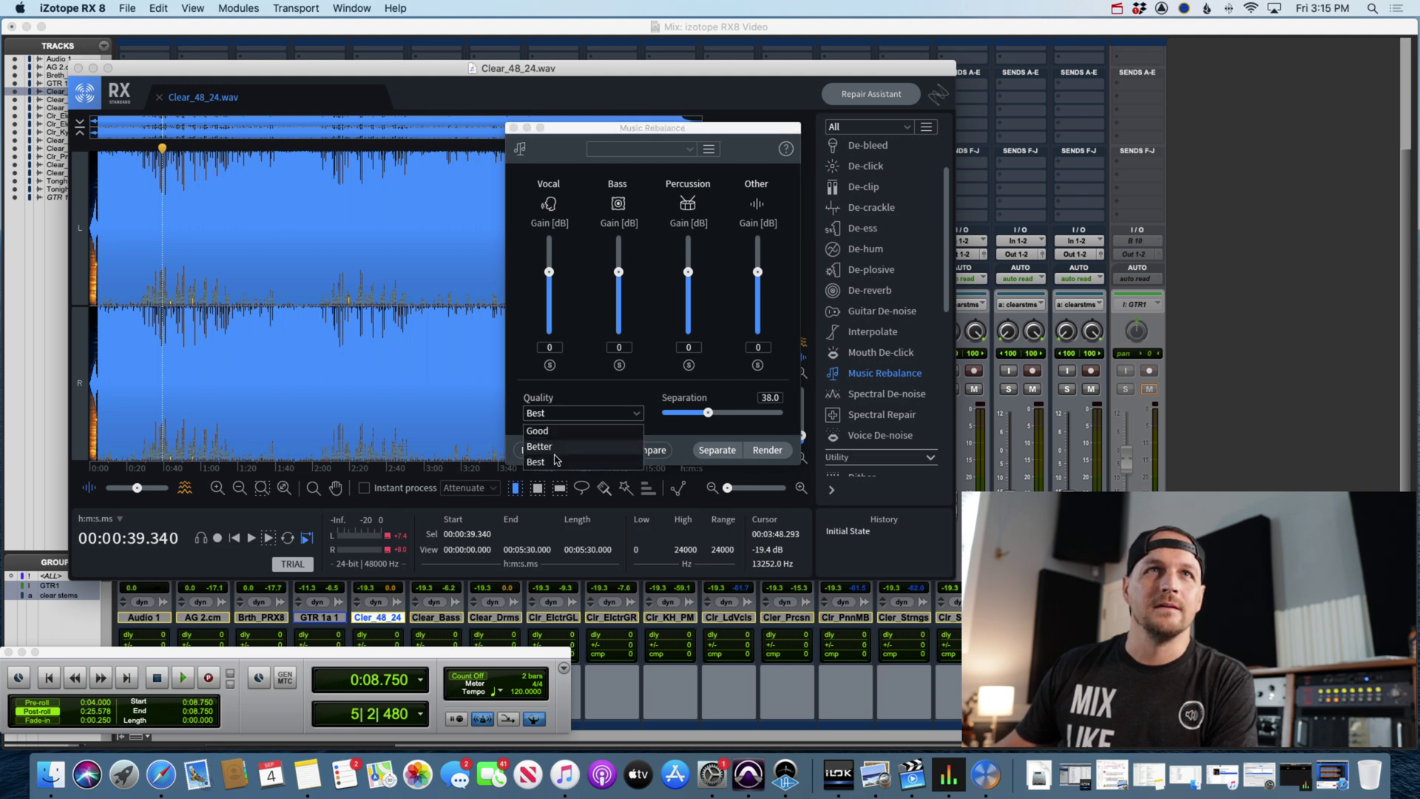
pyautogui.click(555, 463)
pyautogui.click(550, 365)
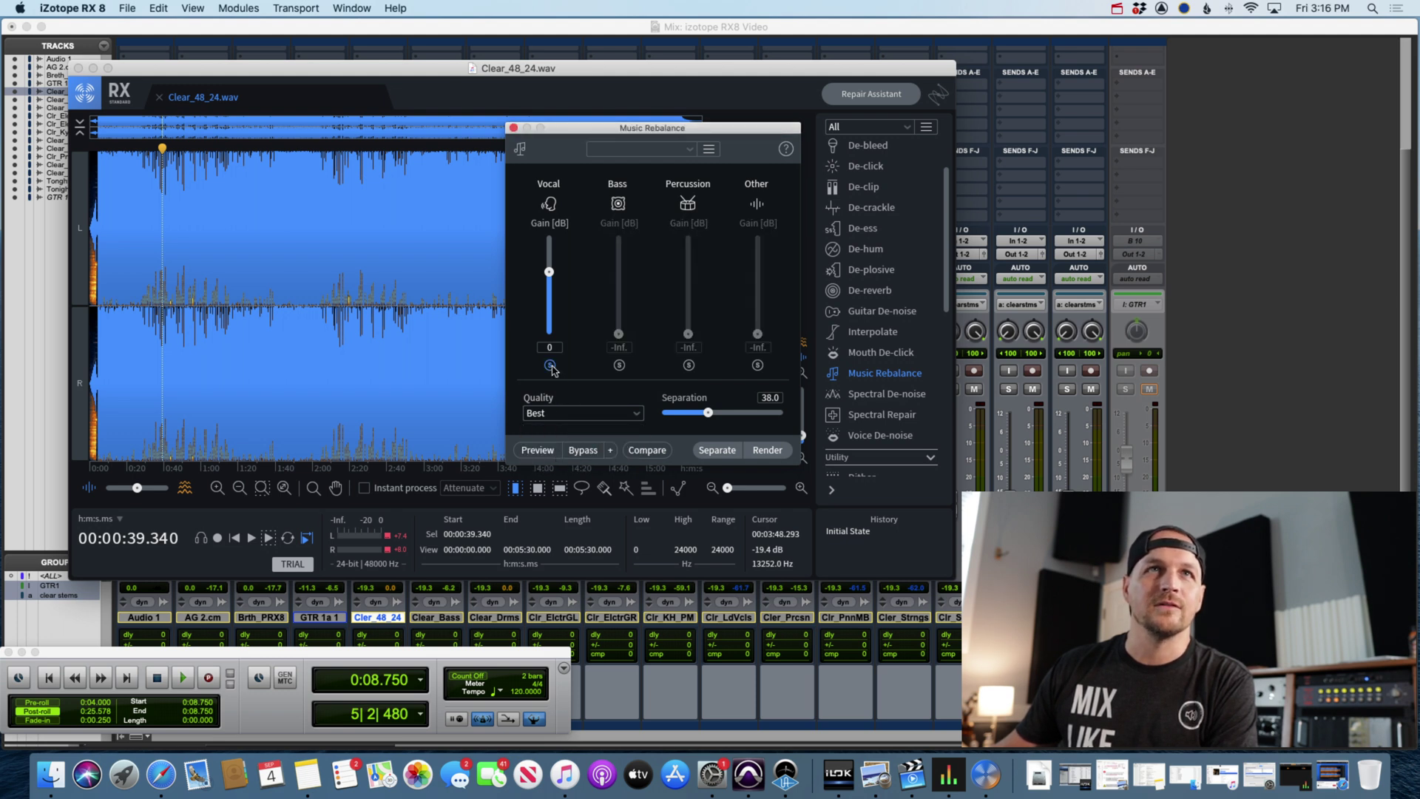
pyautogui.click(703, 450)
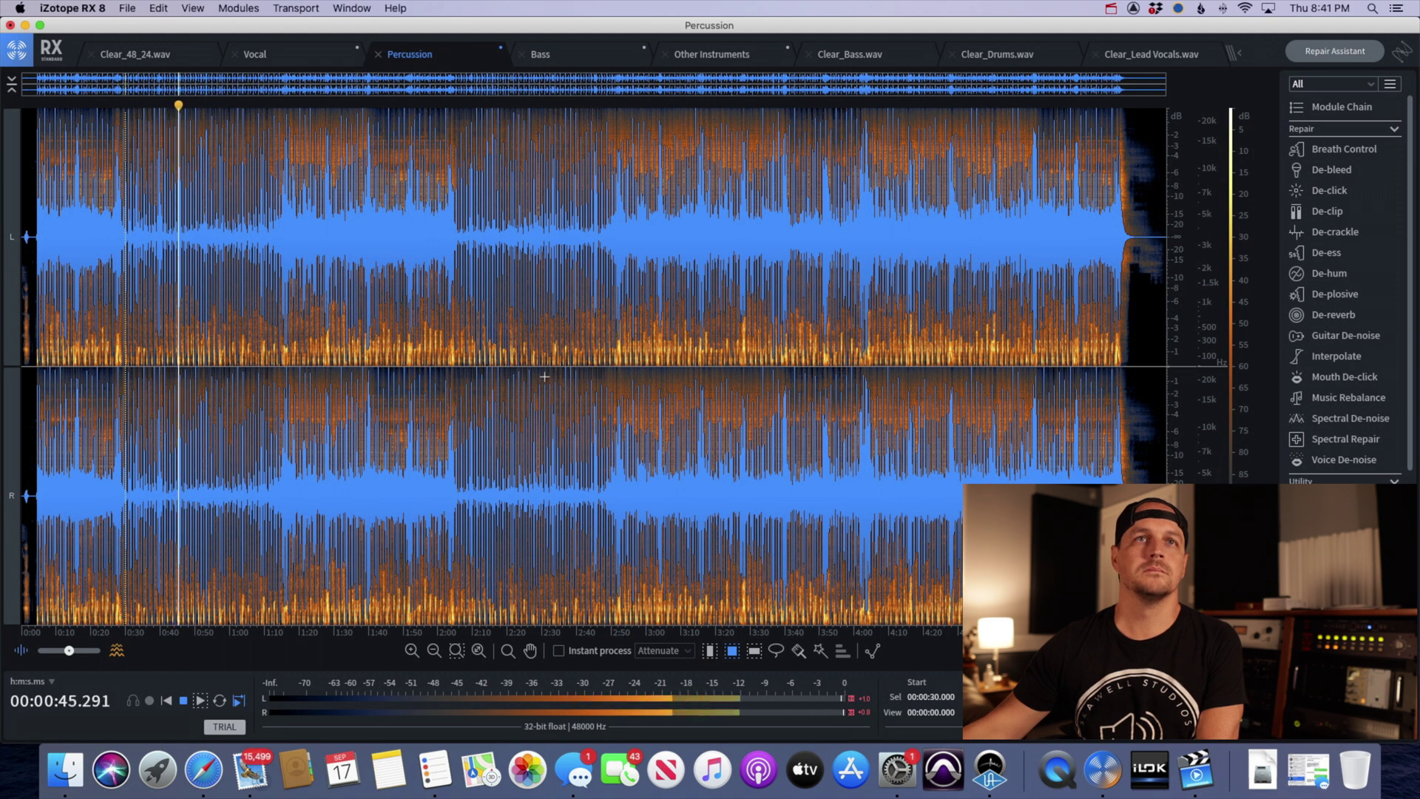
# Audition the separated Percussion stem from about 1:14, then return to about 0:28.
pyautogui.press('space')
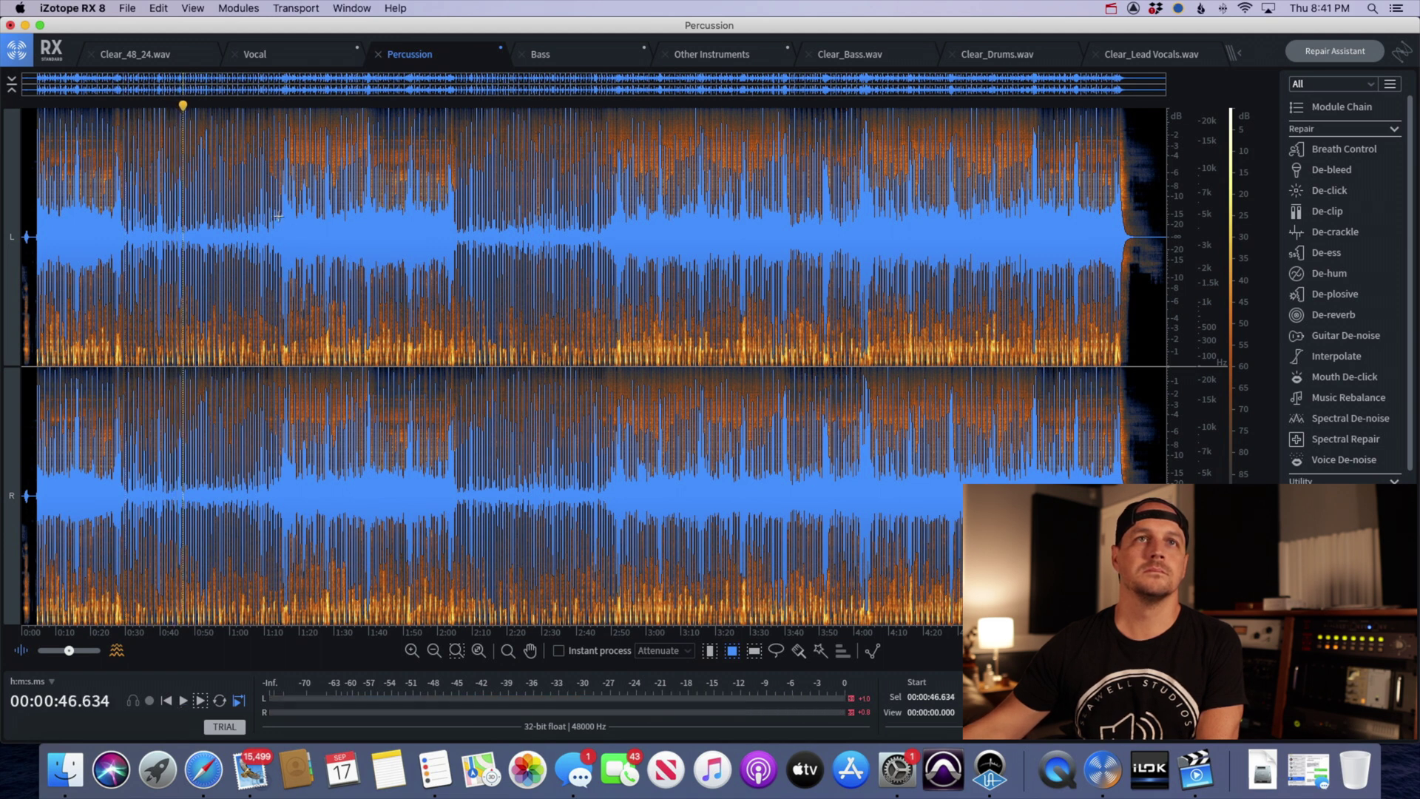
pyautogui.click(279, 215)
pyautogui.press('space')
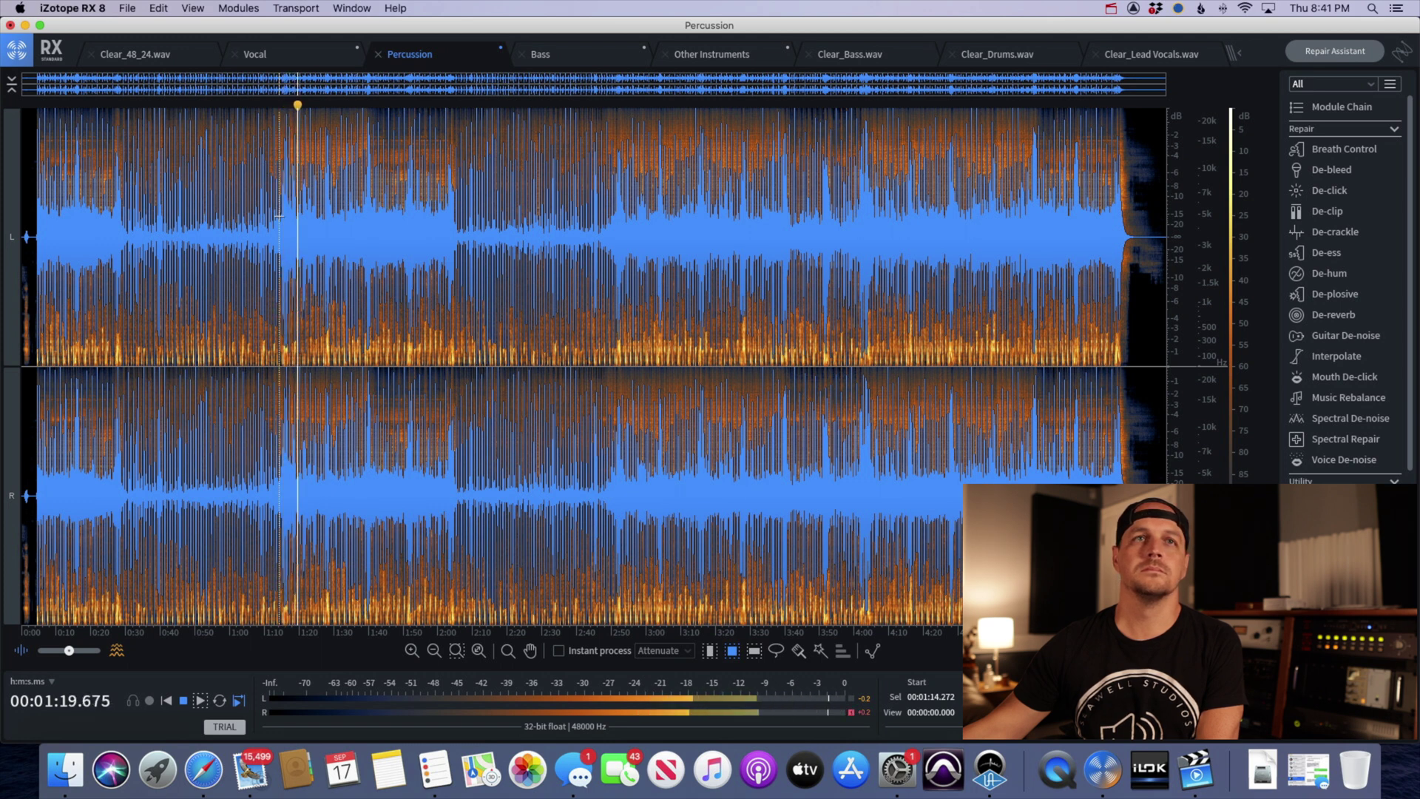
pyautogui.click(120, 216)
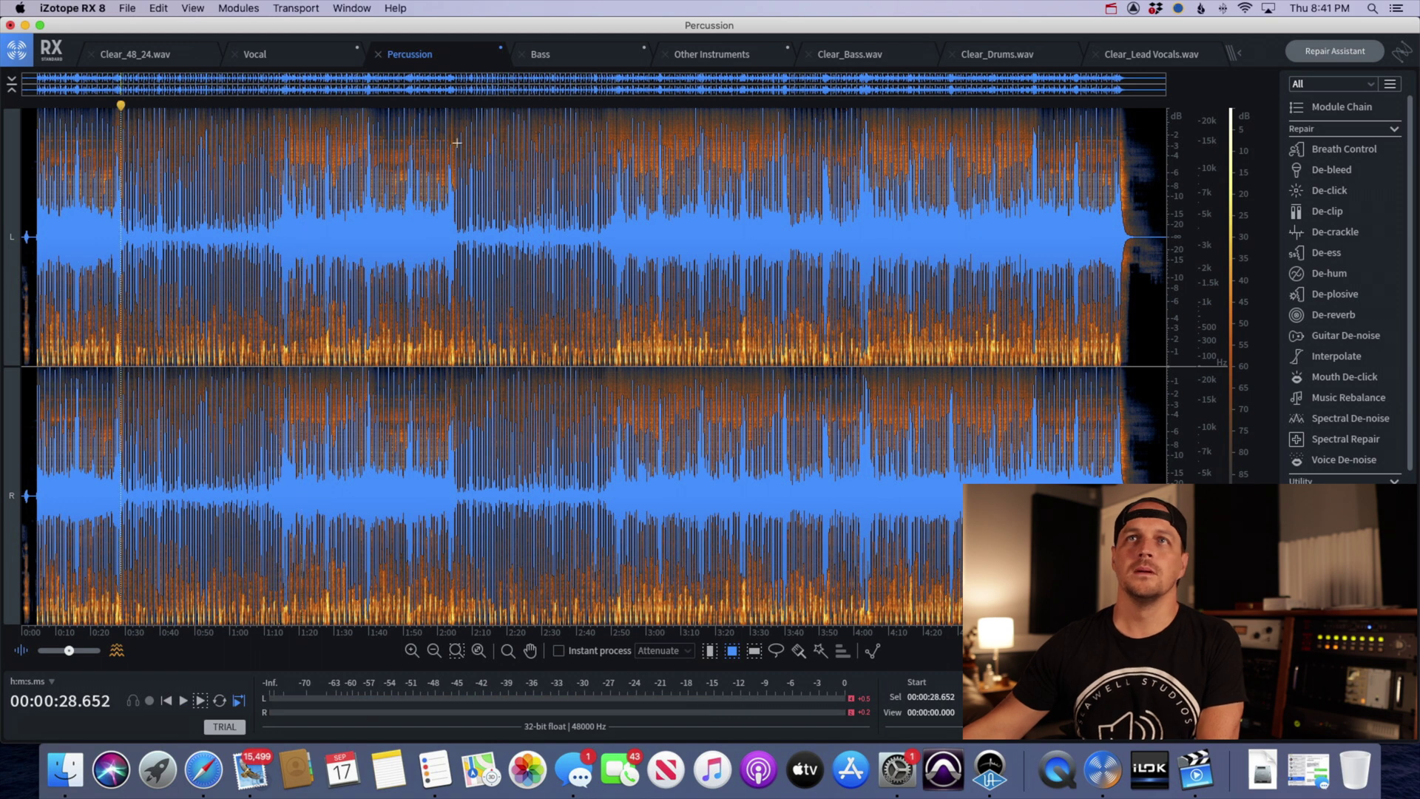
# Play the original Clear_Drums.wav from 0:30 and from about 1:14 for comparison.
pyautogui.click(988, 56)
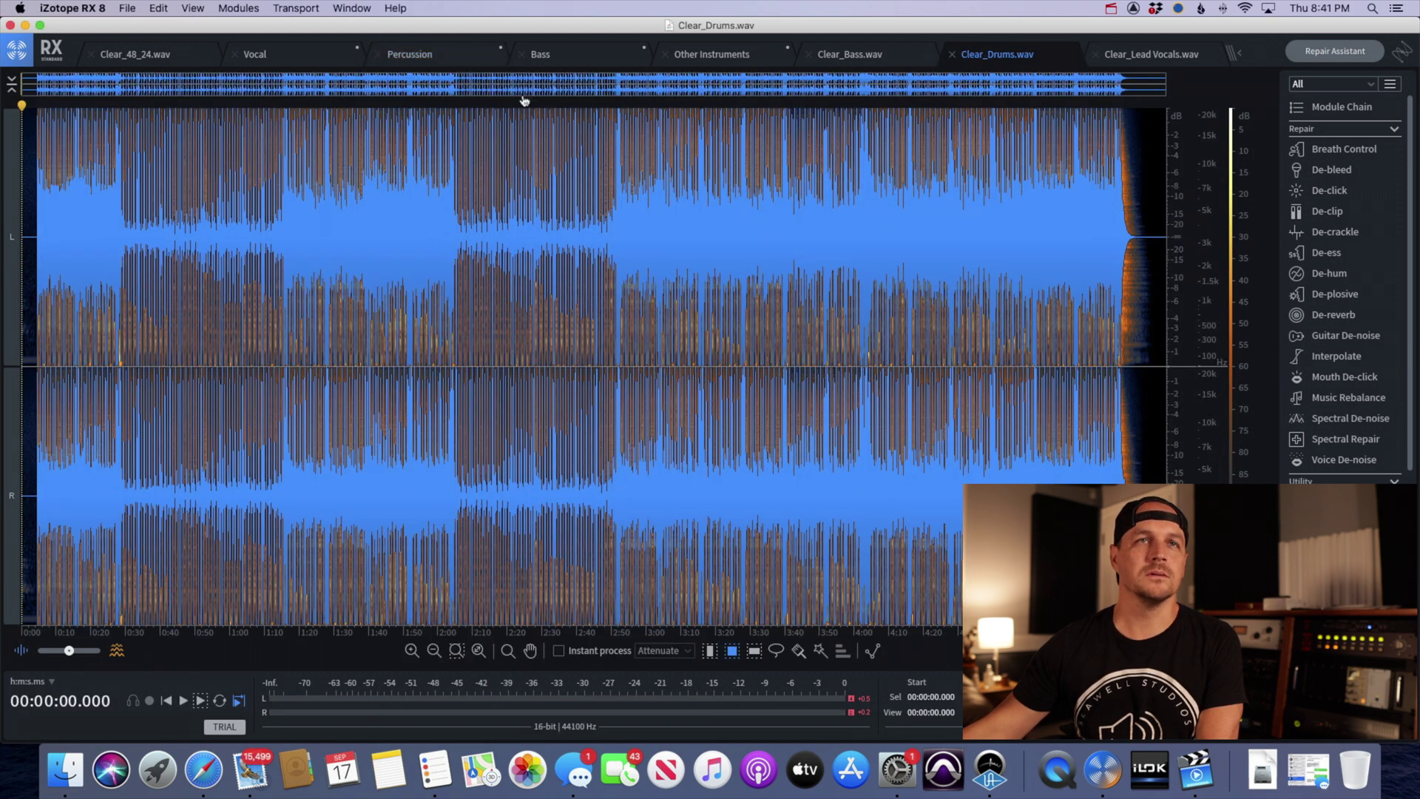
pyautogui.click(124, 179)
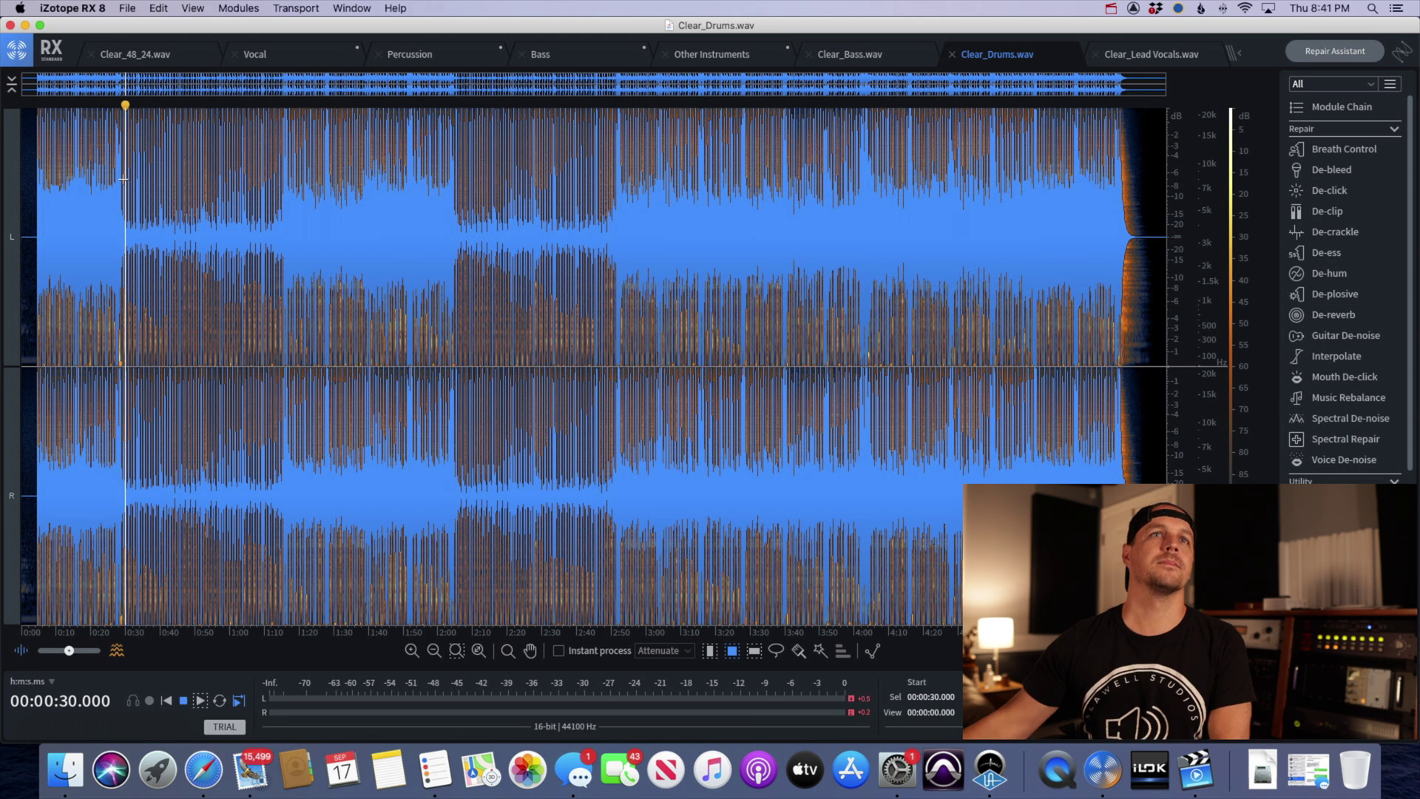
pyautogui.press('space')
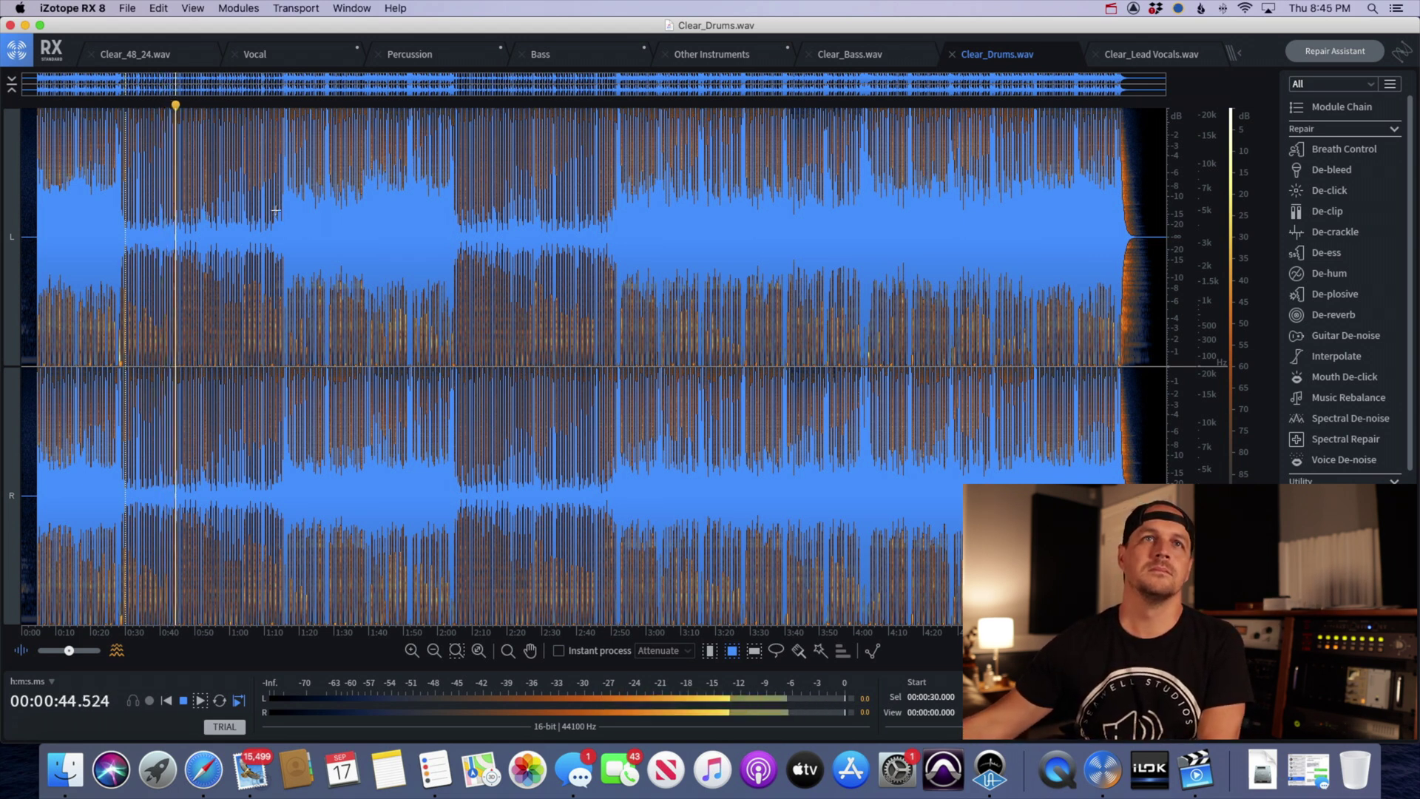
pyautogui.click(280, 159)
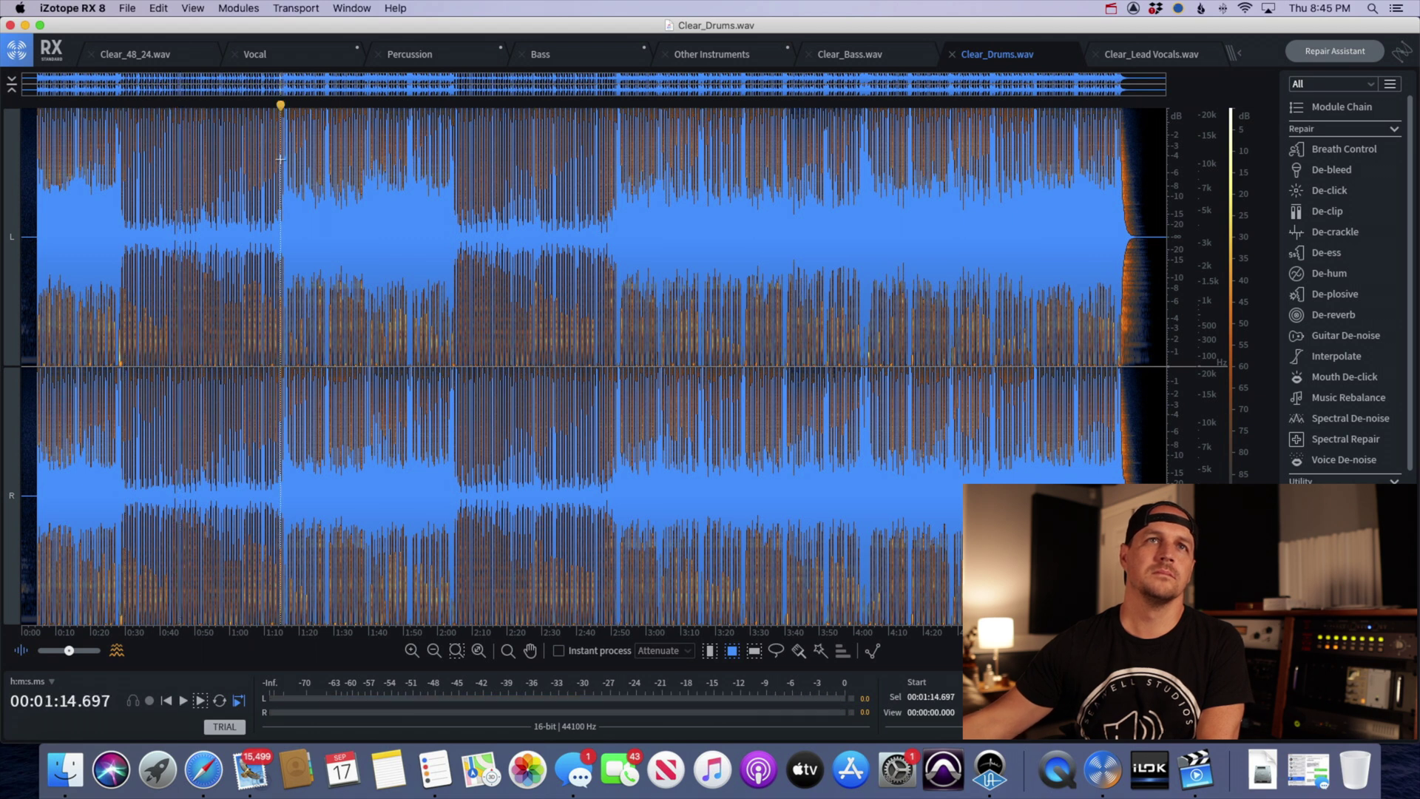
pyautogui.press('space')
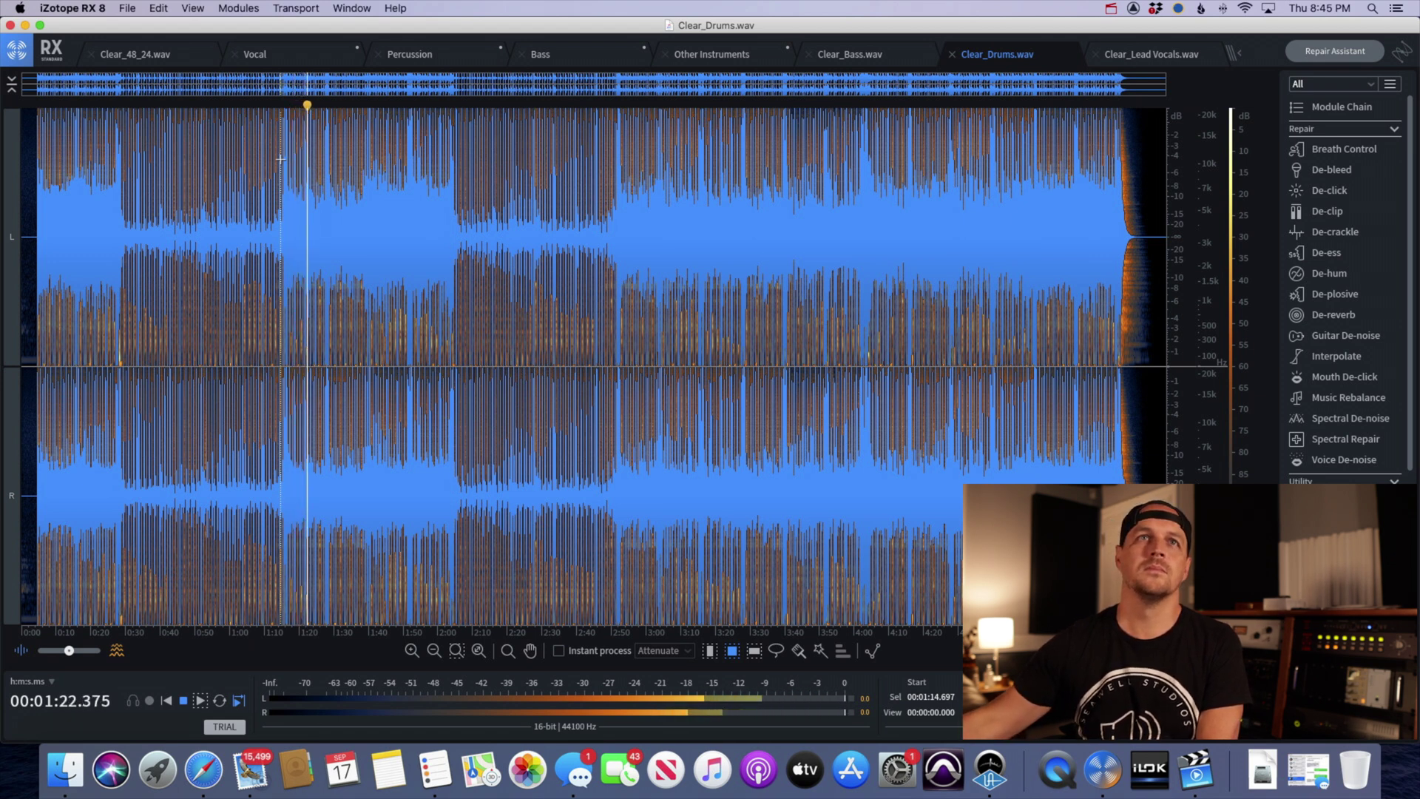
pyautogui.press('space')
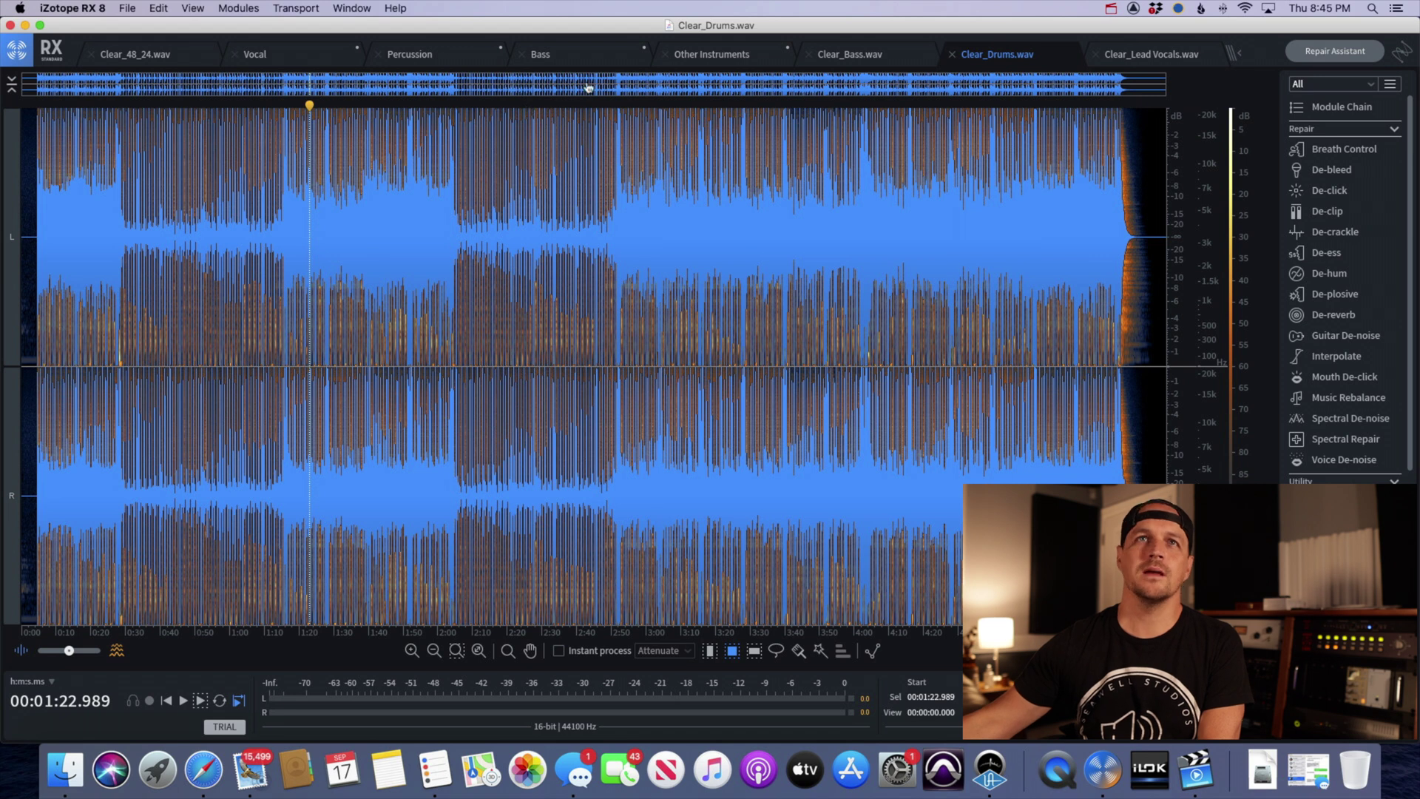
# Play the separated Bass stem from about 0:32 to hear it.
pyautogui.click(569, 57)
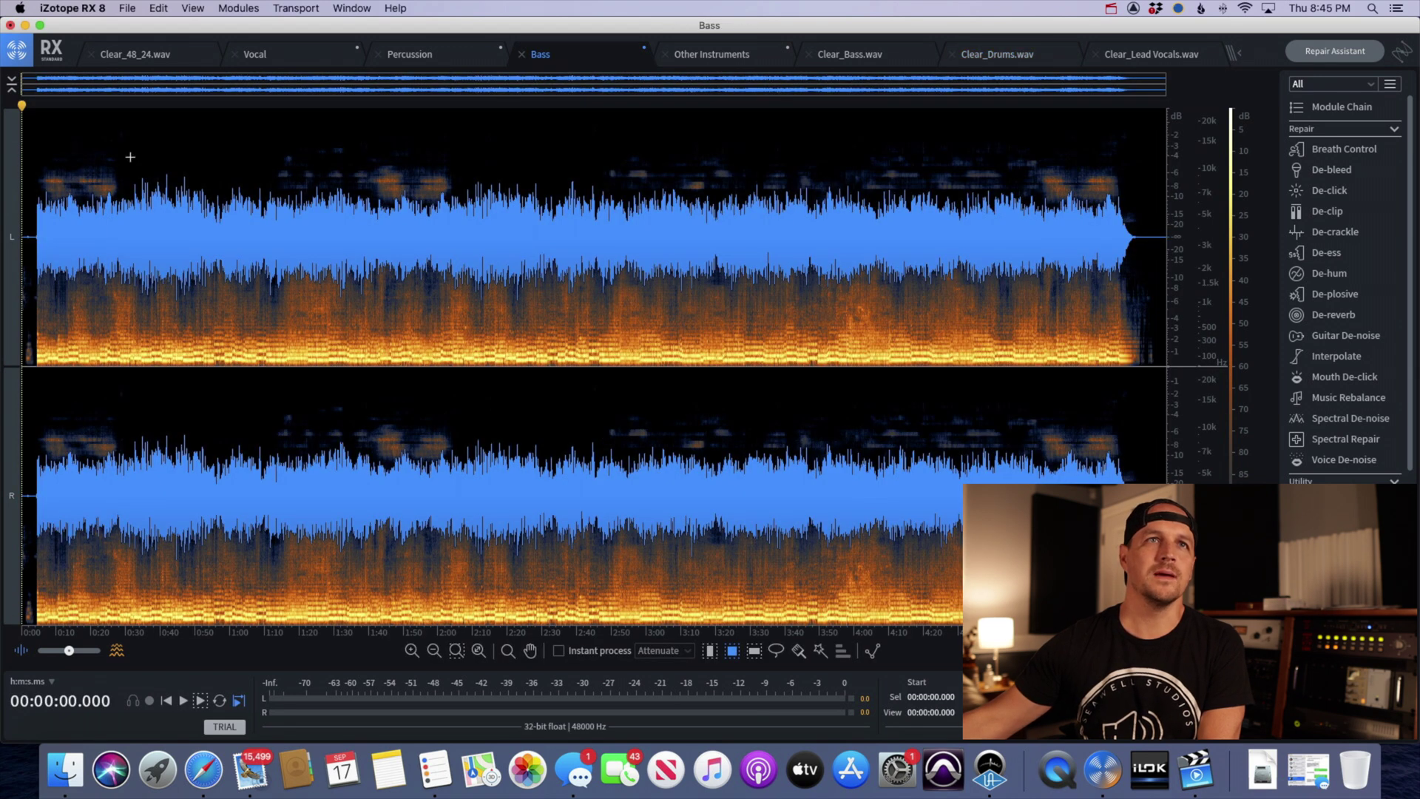
pyautogui.click(142, 124)
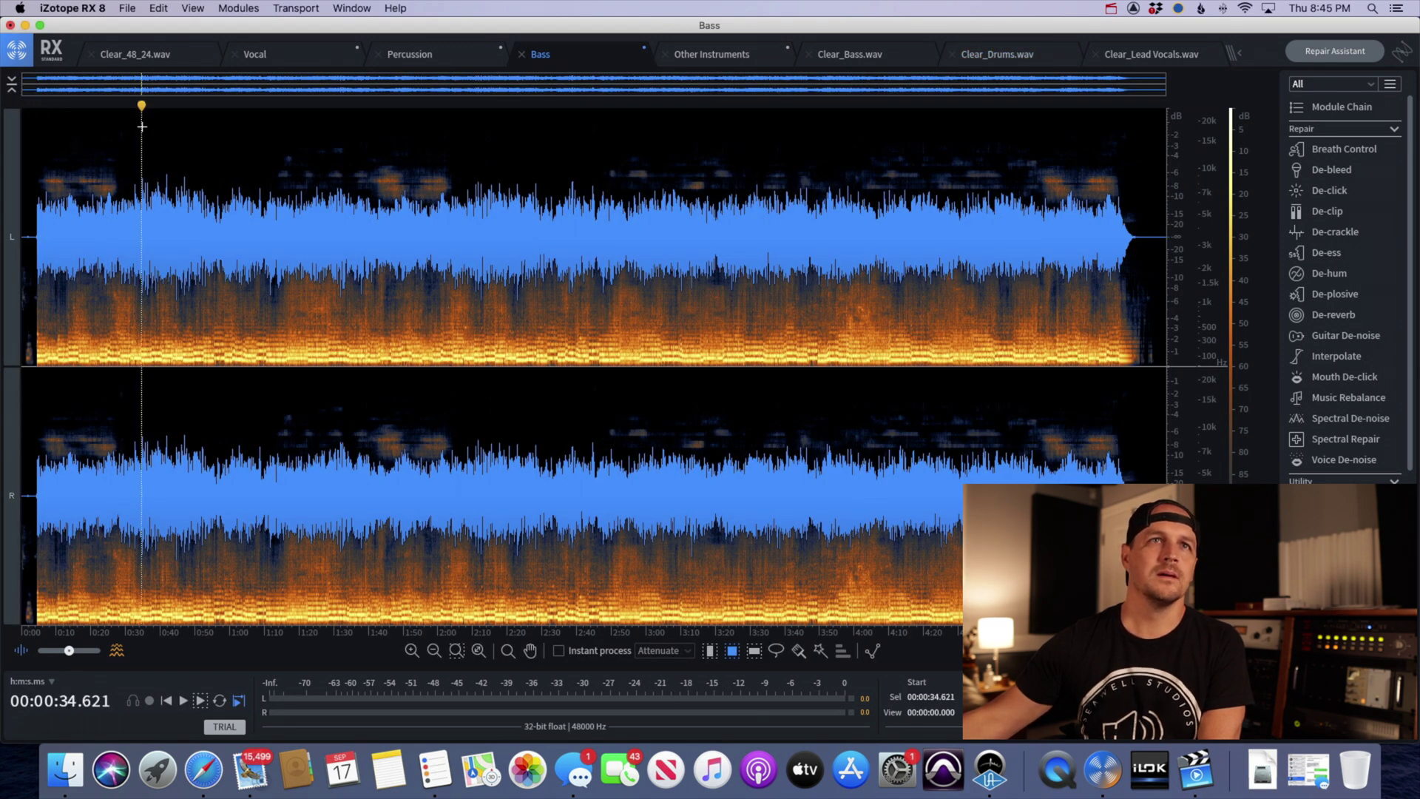
pyautogui.click(137, 133)
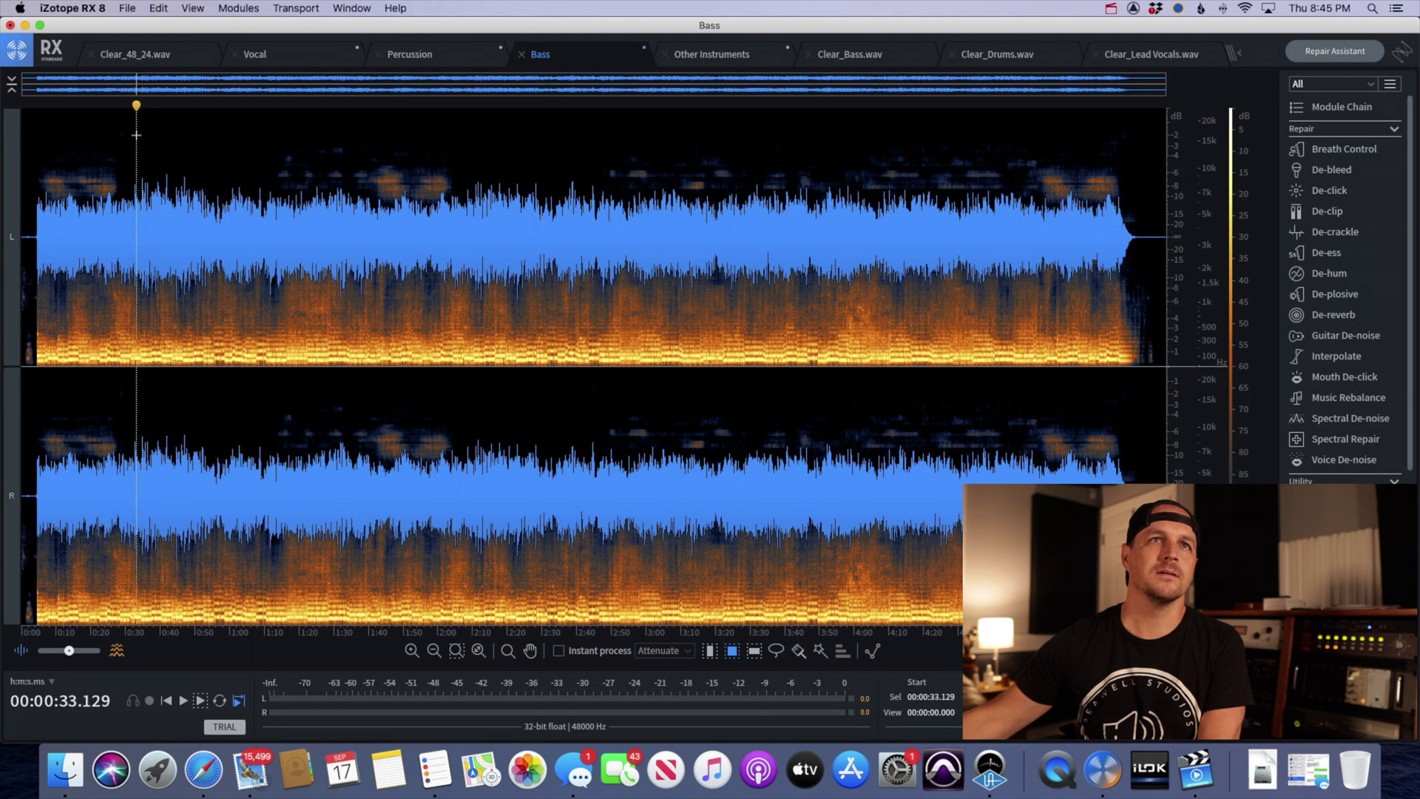
pyautogui.press('space')
pyautogui.click(136, 185)
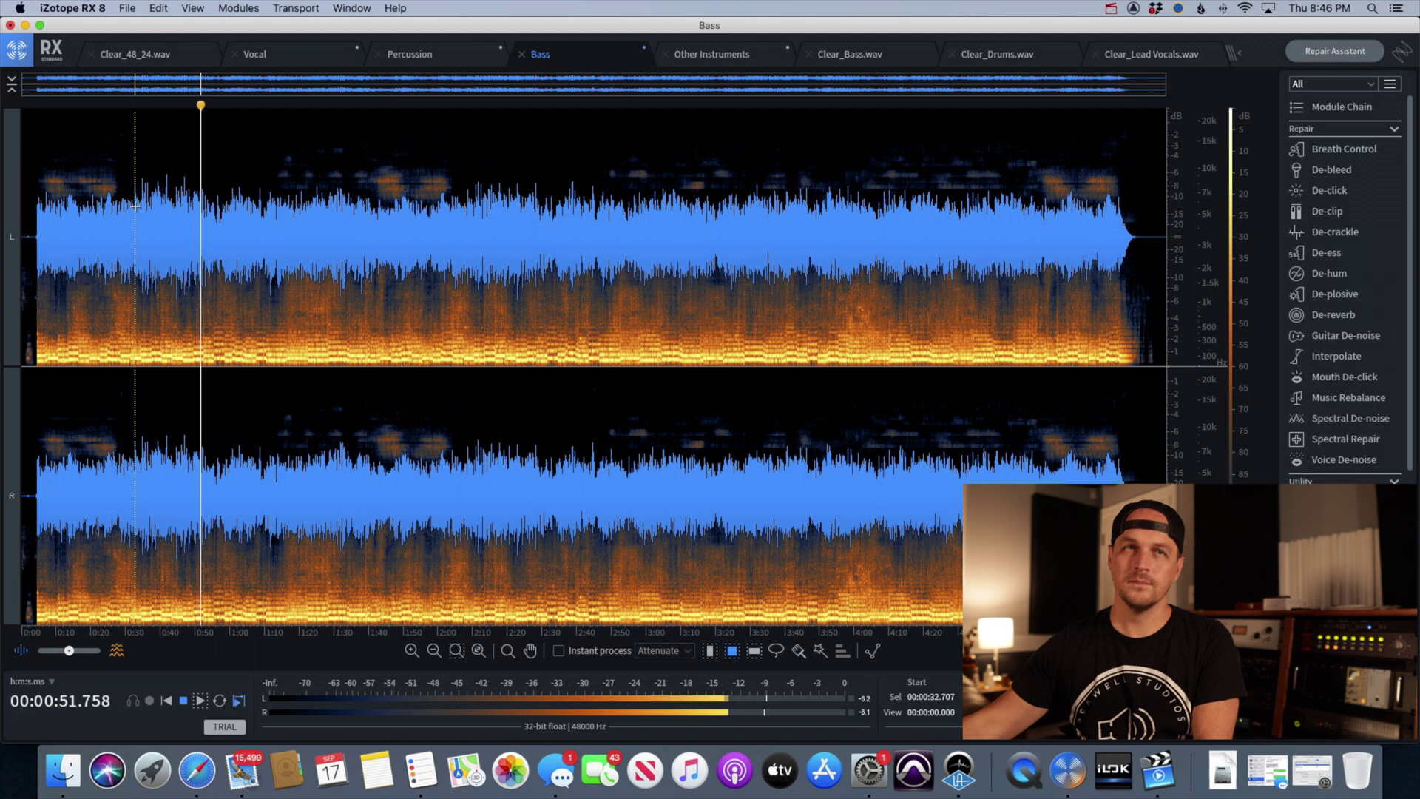
pyautogui.press('space')
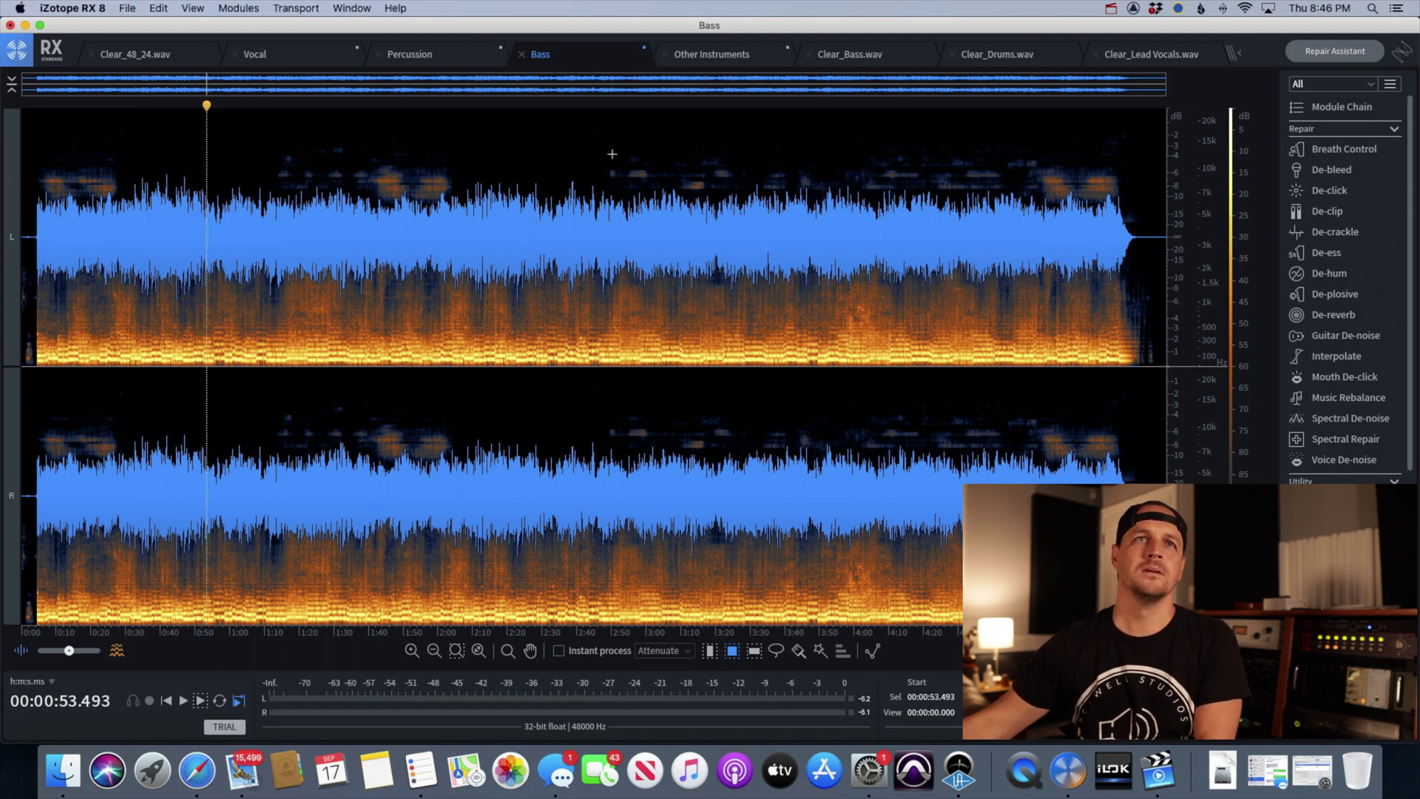
# Play the original Clear_Bass.wav from about 0:26 for comparison.
pyautogui.click(831, 55)
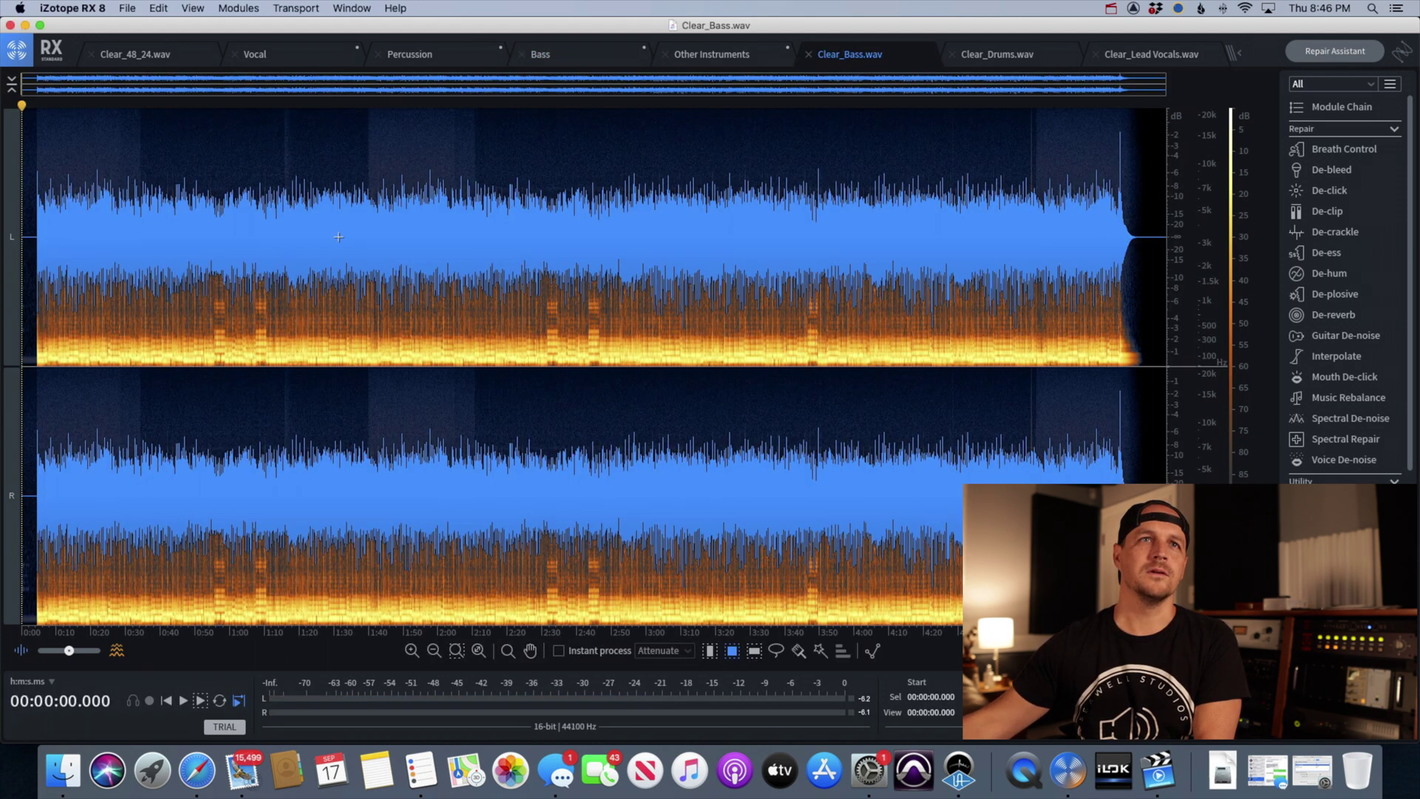
pyautogui.click(115, 210)
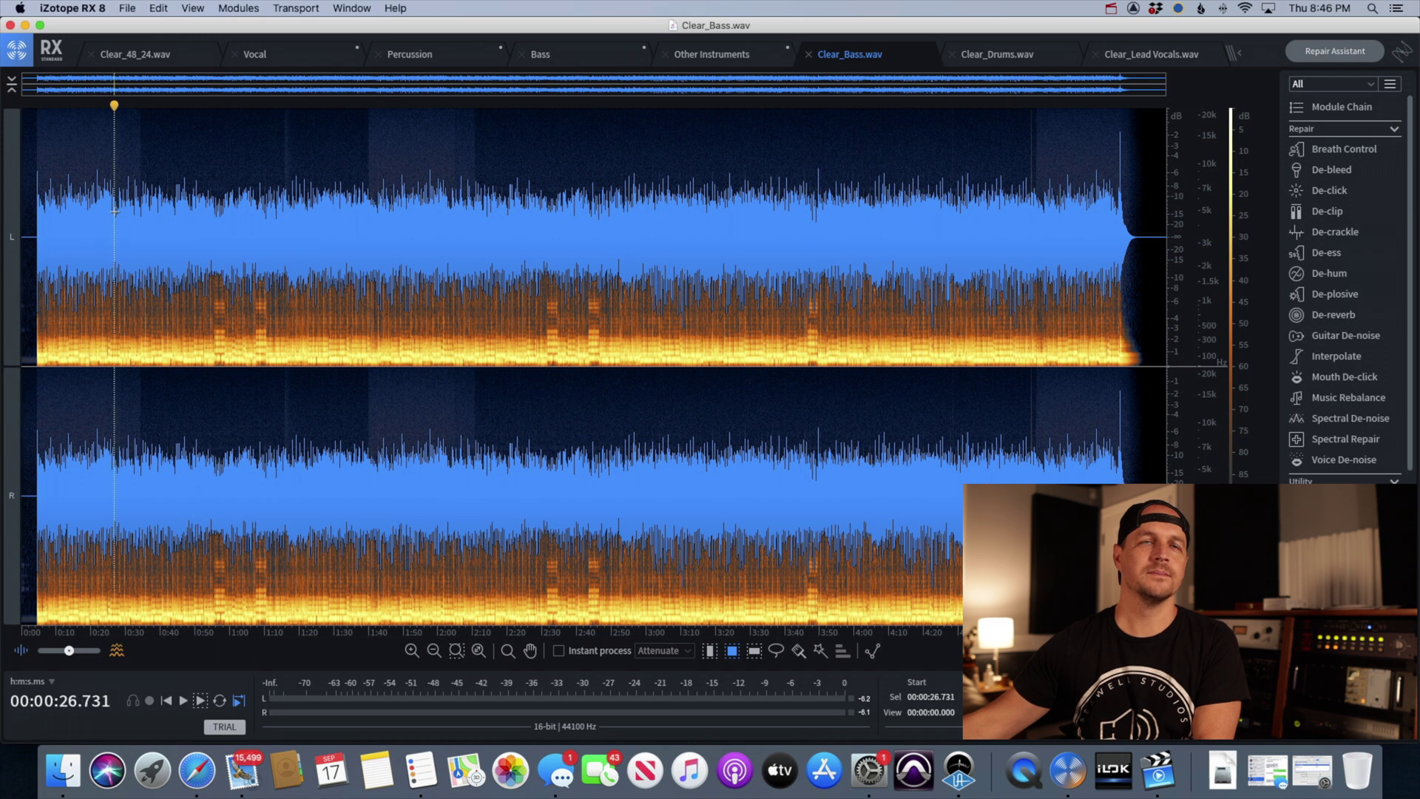
pyautogui.click(183, 700)
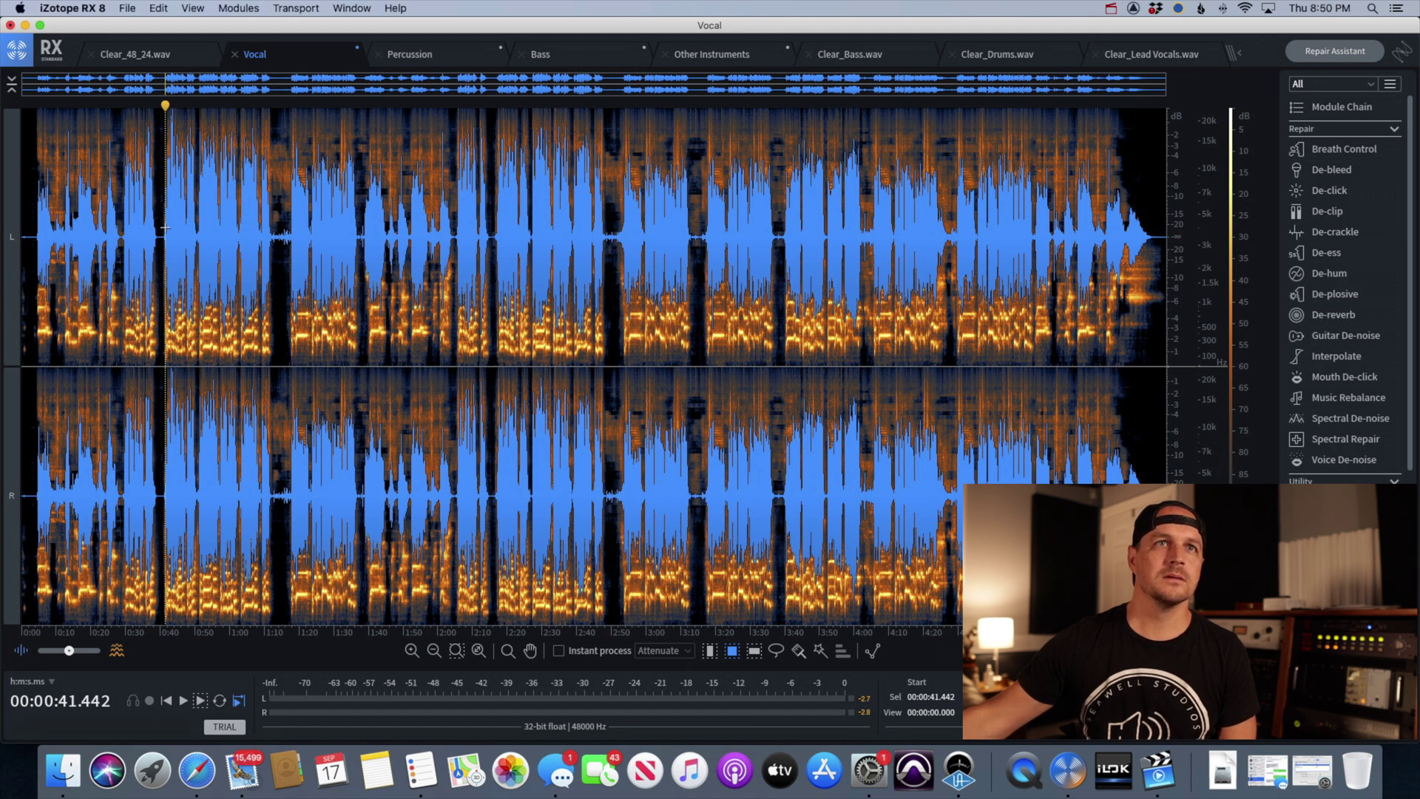
# Play the Vocal stem from 0:41, then the original Clear_Lead Vocals.wav from 0:40.
pyautogui.press('space')
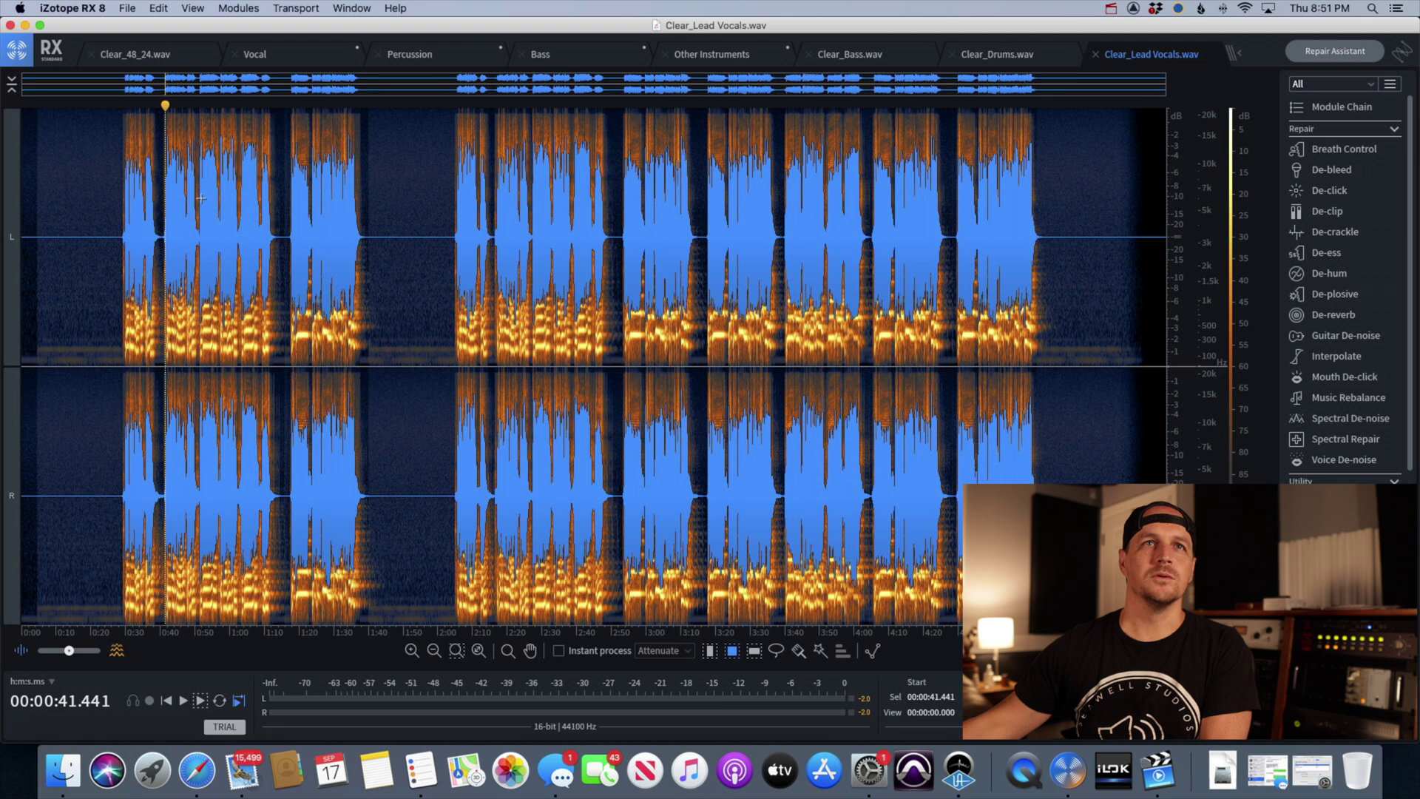
pyautogui.click(196, 197)
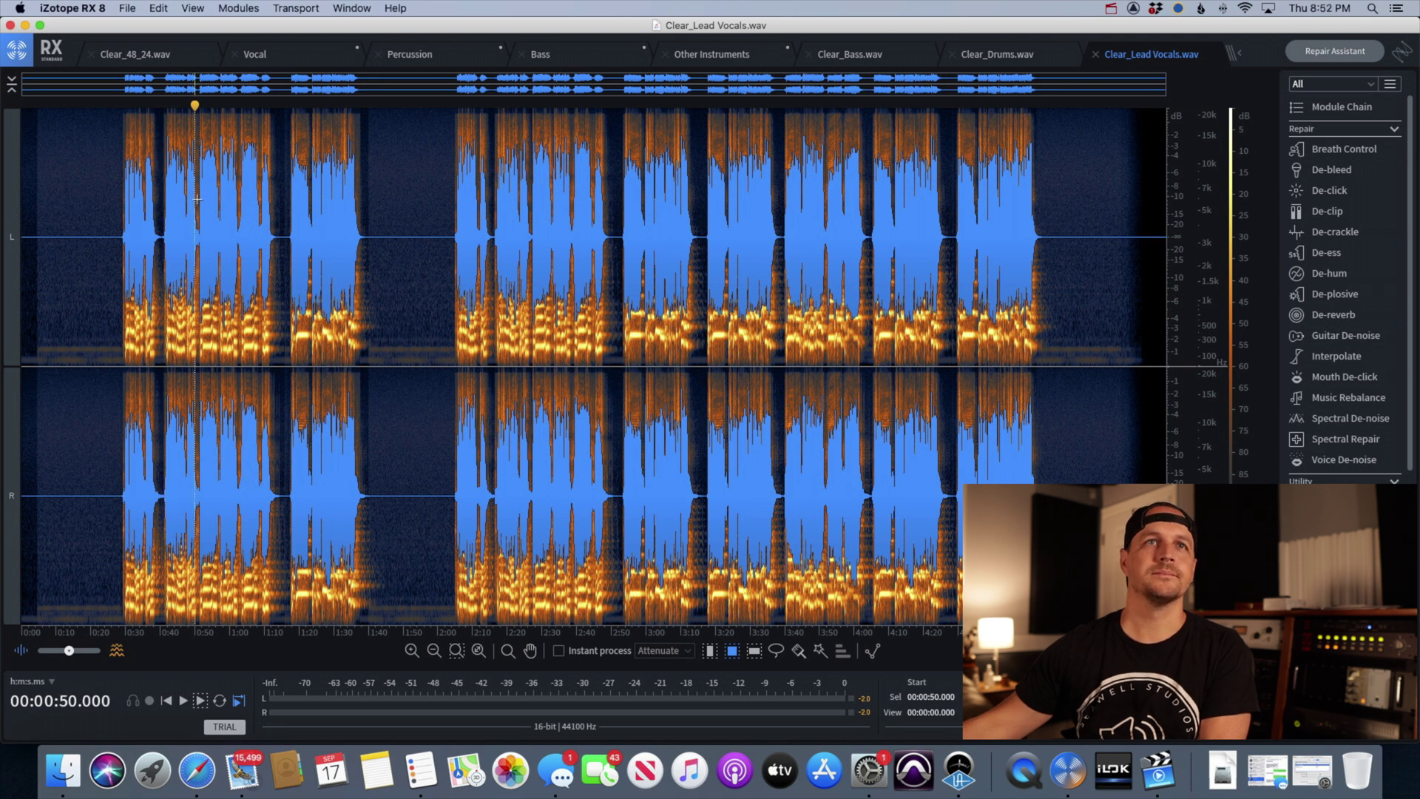
pyautogui.click(160, 189)
pyautogui.press('space')
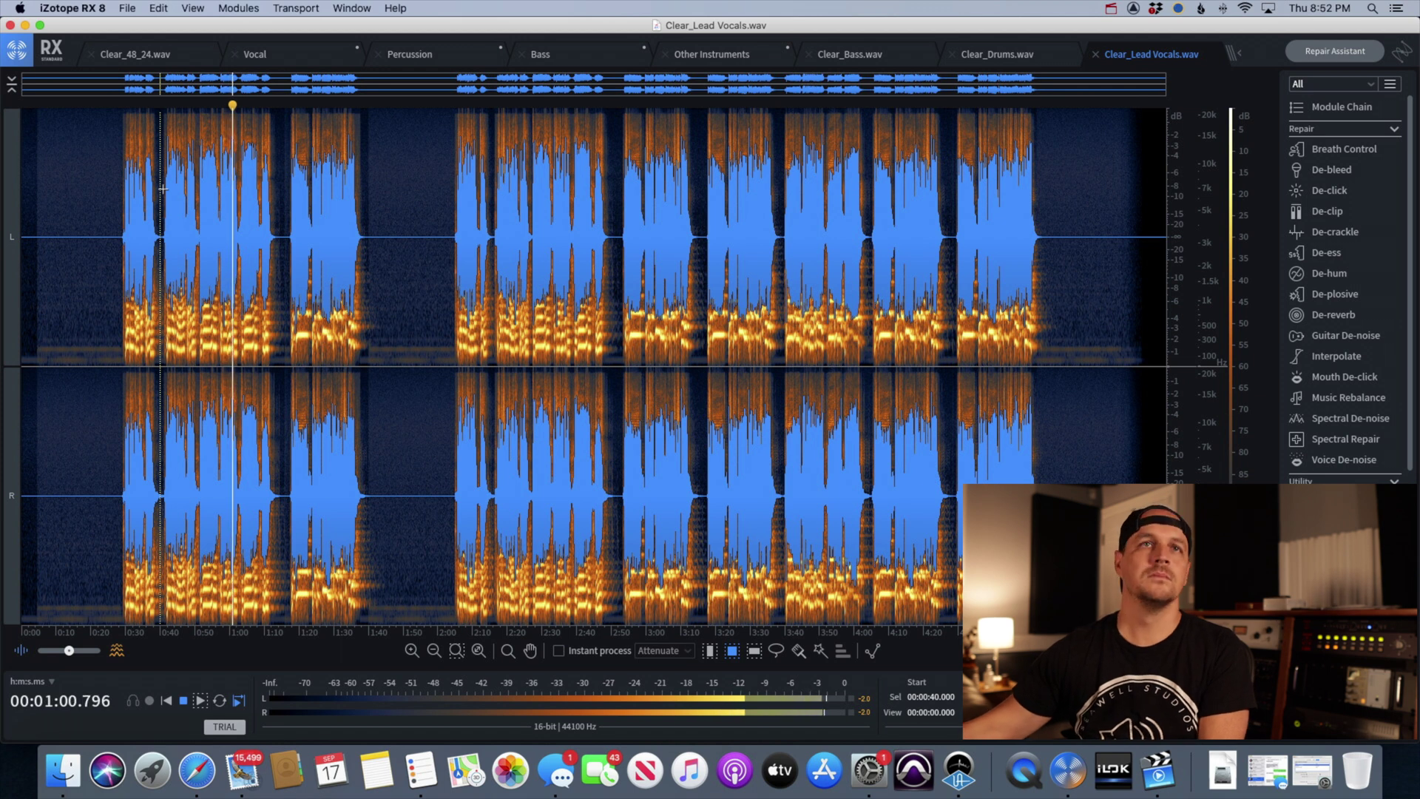
pyautogui.press('space')
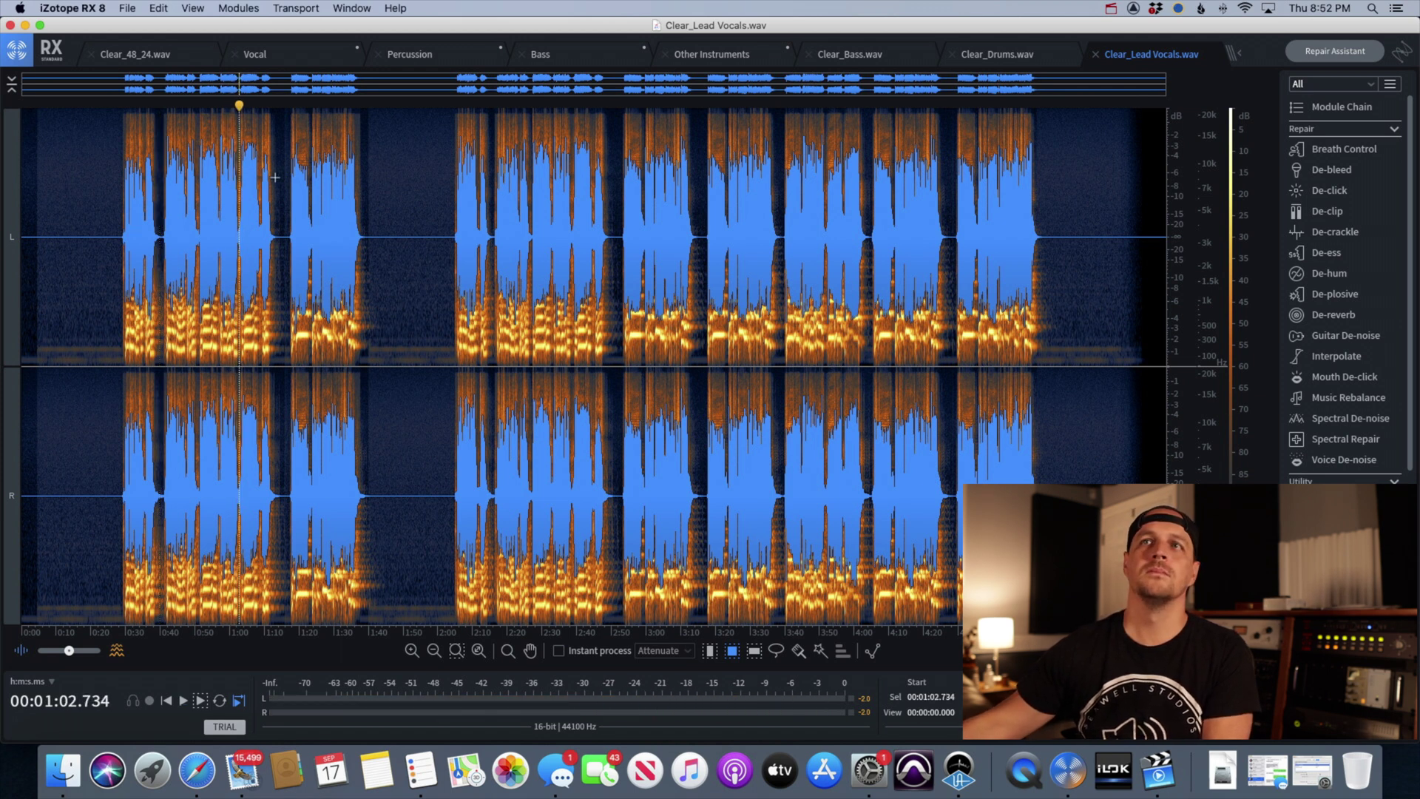